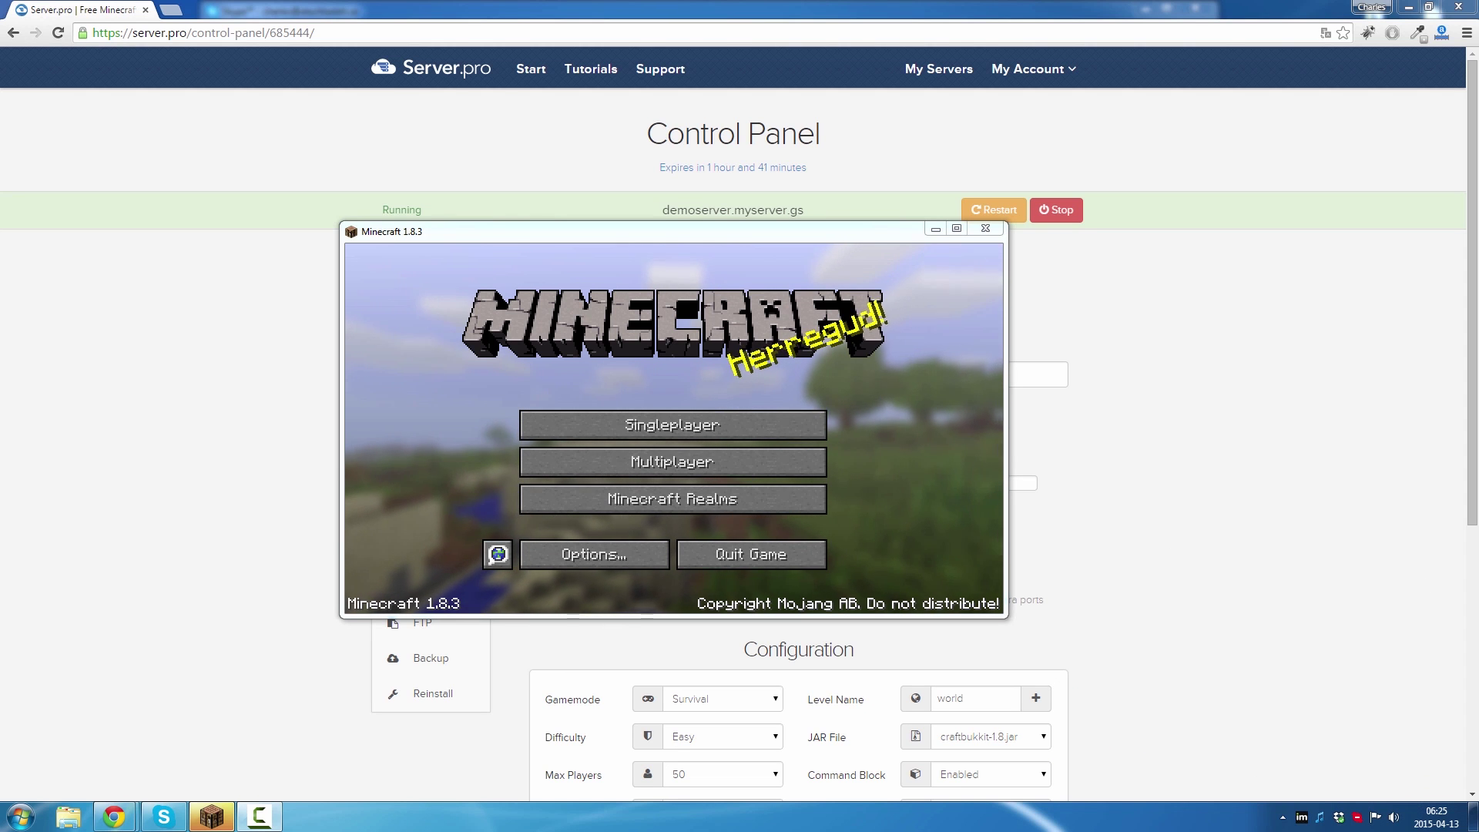
Choose Singleplayer on the Minecraft 1.8.3 title menu to reach the empty Select World screen.
{"action": "left_click", "coordinate": [724, 424]}
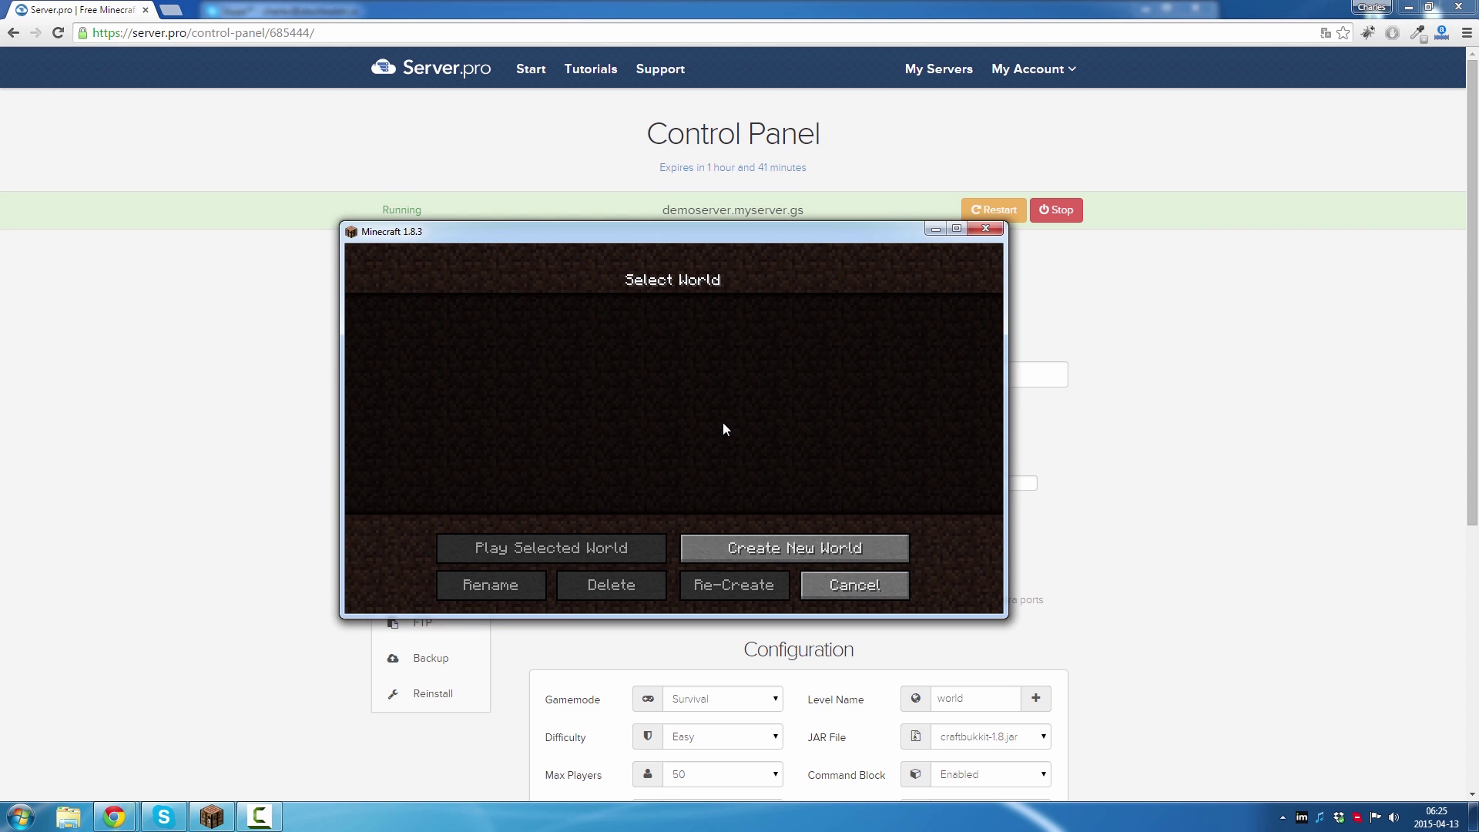
Create a Survival world named 'demoworld' with Bonus Chest set to ON and load into it.
{"action": "left_click", "coordinate": [729, 547]}
{"action": "key", "text": "BackSpace"}
{"action": "key", "text": "BackSpace"}
{"action": "key", "text": "BackSpace"}
{"action": "key", "text": "BackSpace"}
{"action": "key", "text": "BackSpace"}
{"action": "key", "text": "BackSpace"}
{"action": "key", "text": "BackSpace"}
{"action": "key", "text": "BackSpace"}
{"action": "key", "text": "BackSpace"}
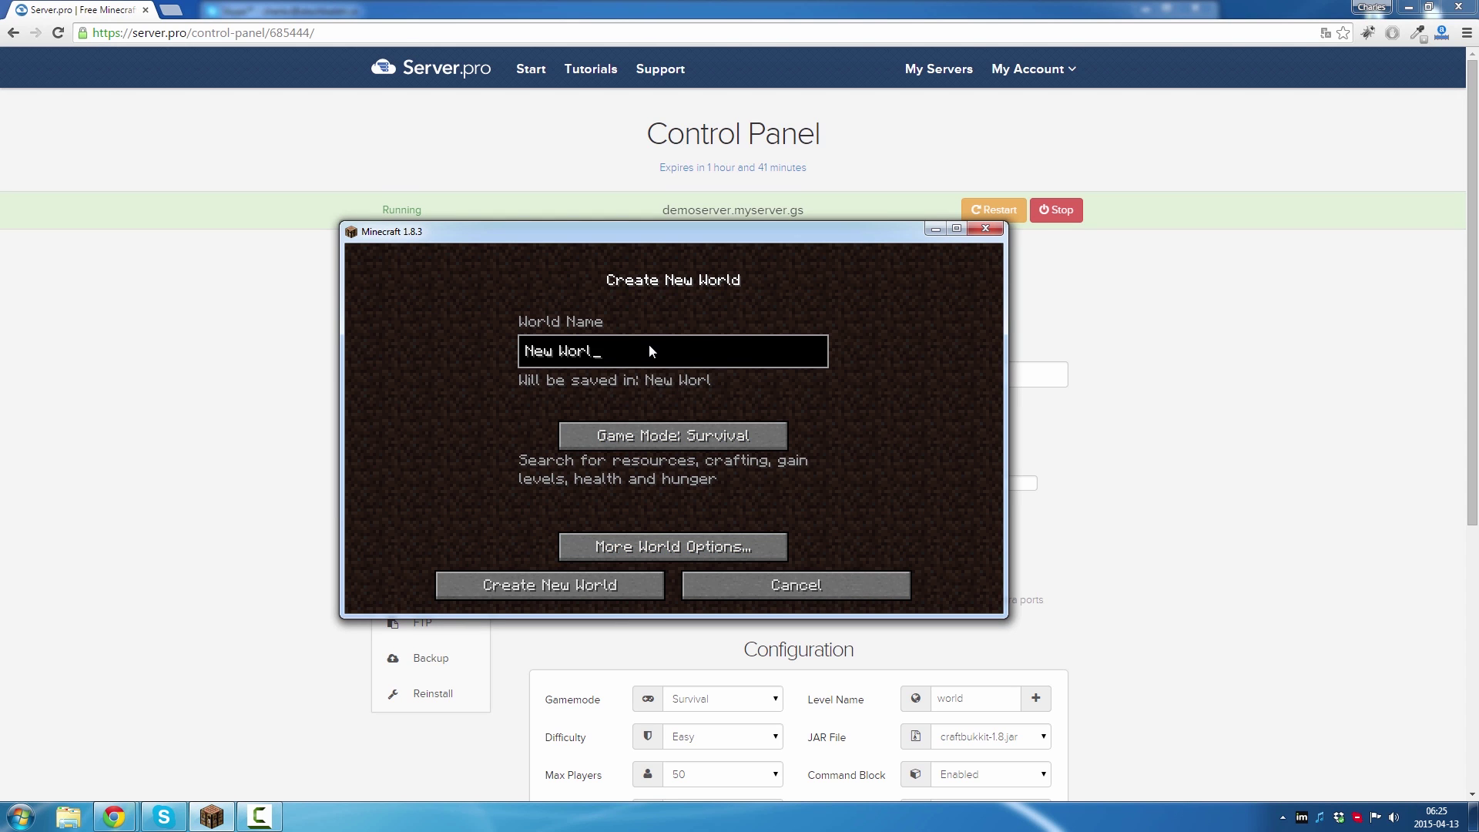
{"action": "type", "text": "demn"}
{"action": "key", "text": "BackSpace"}
{"action": "type", "text": "oworld"}
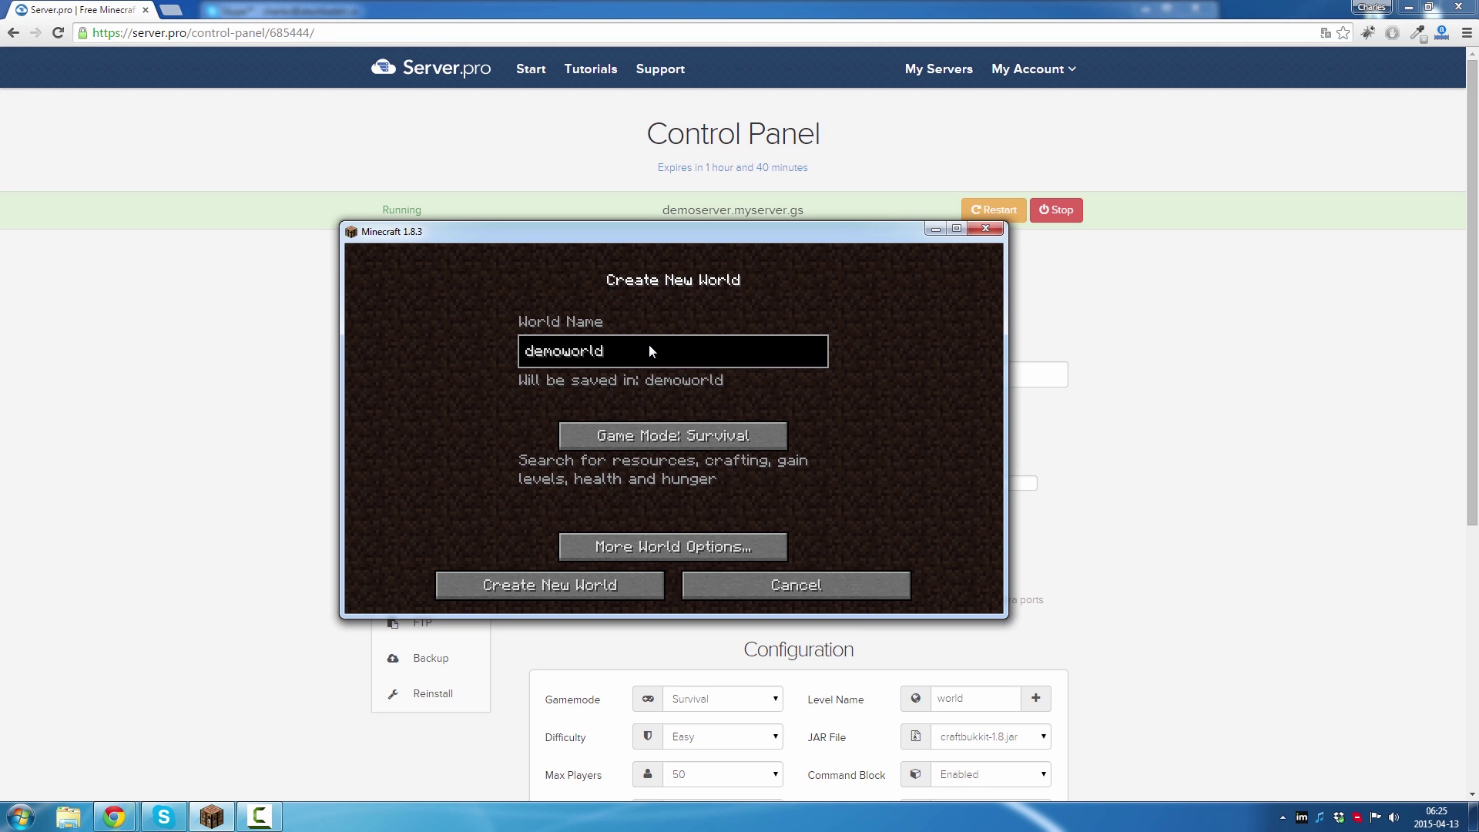
{"action": "left_click", "coordinate": [665, 547]}
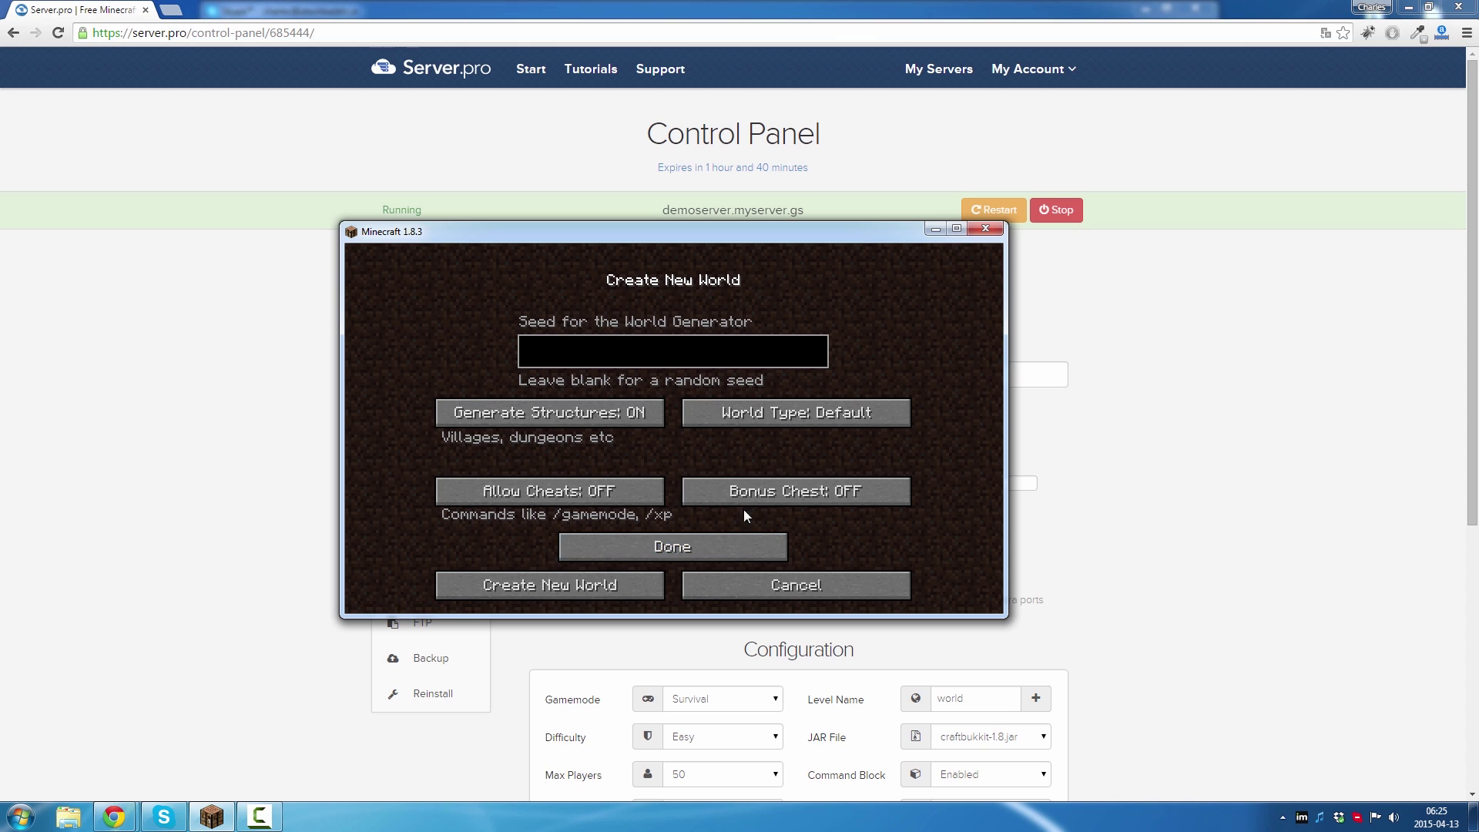
{"action": "left_click", "coordinate": [778, 489]}
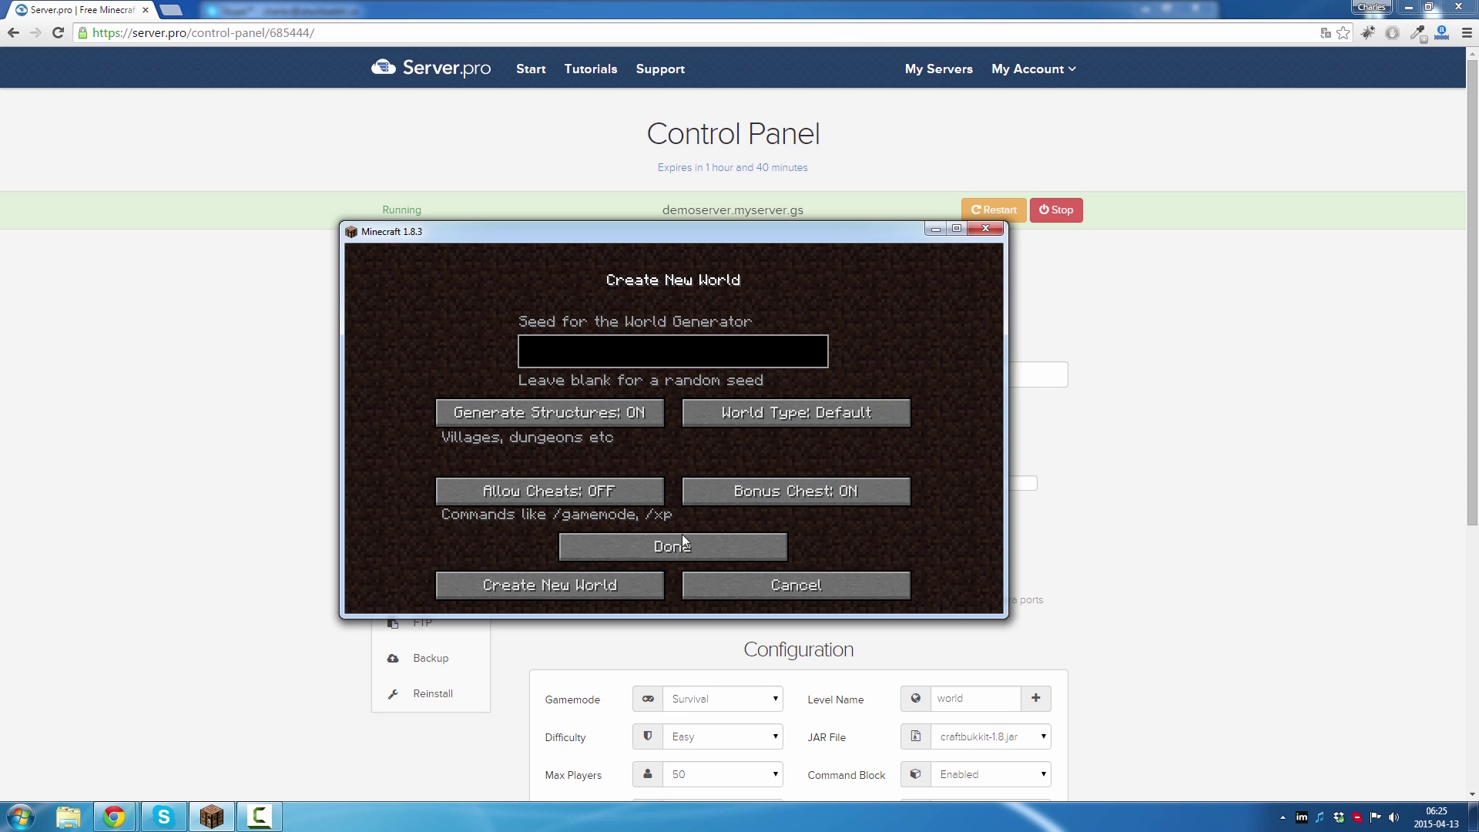
{"action": "left_click", "coordinate": [667, 547]}
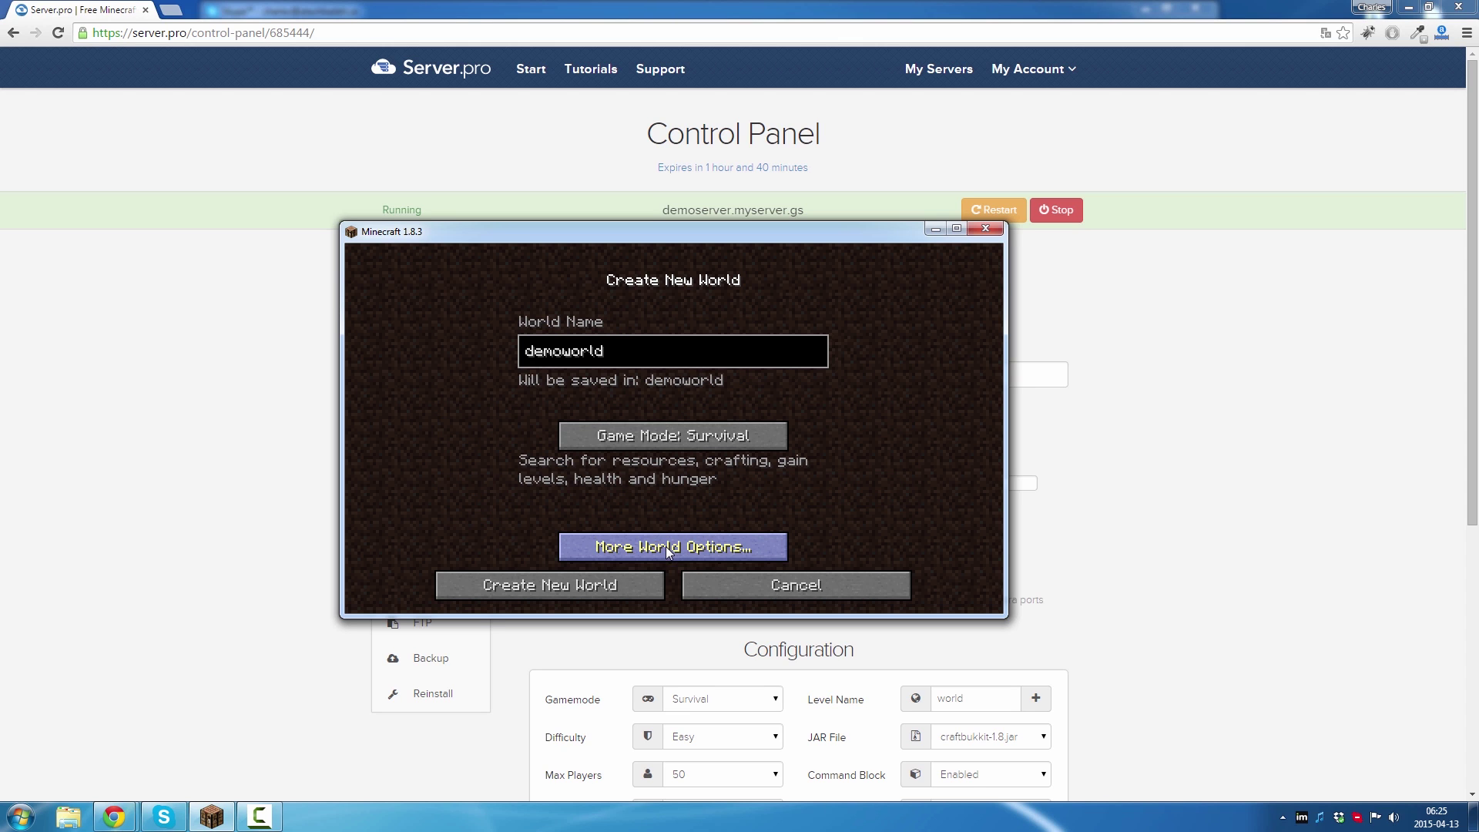
{"action": "left_click", "coordinate": [579, 589]}
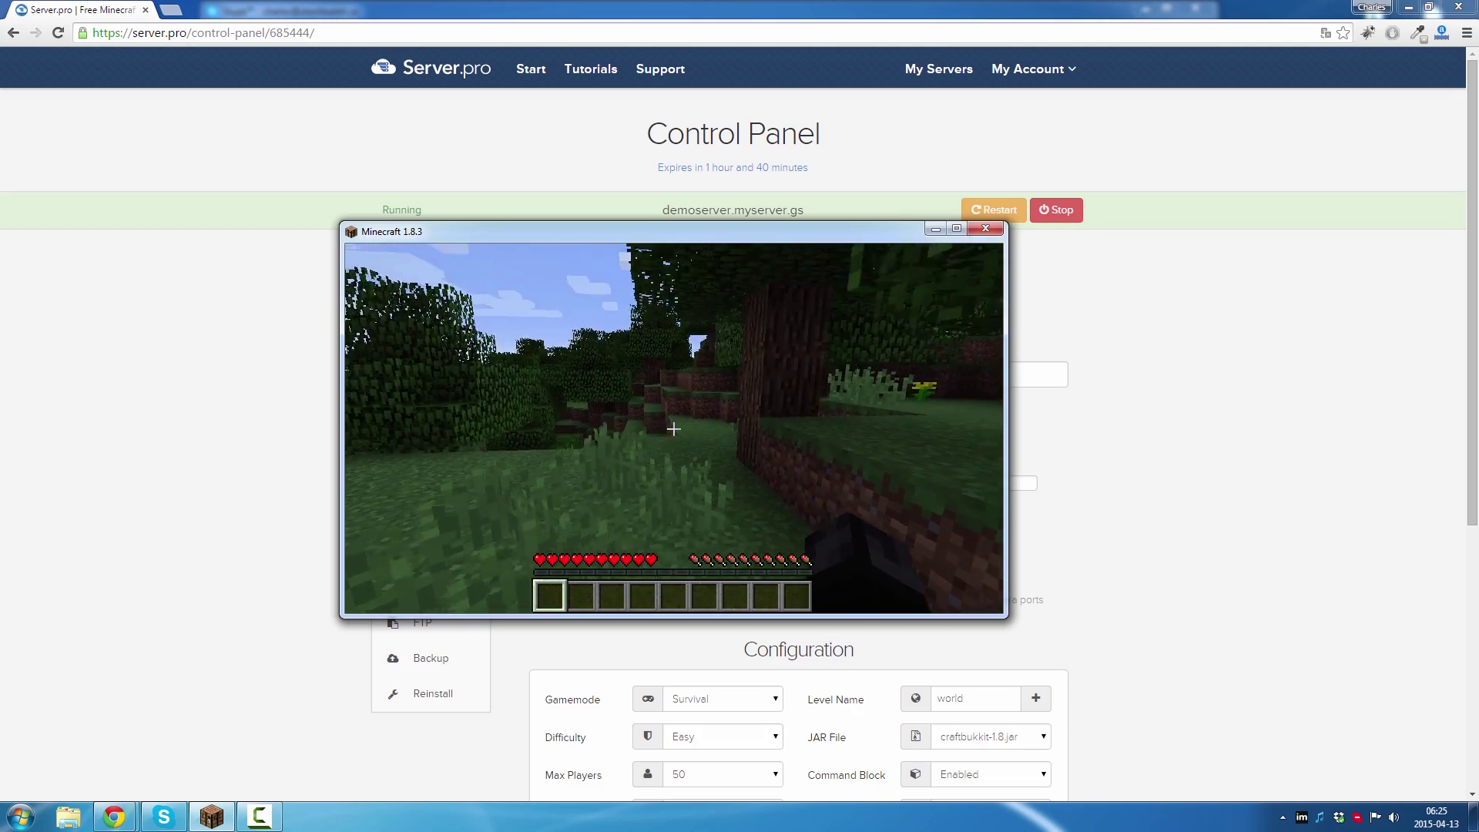
Walk briefly in demoworld, then save and quit to the Minecraft title screen.
{"action": "key", "text": "w"}
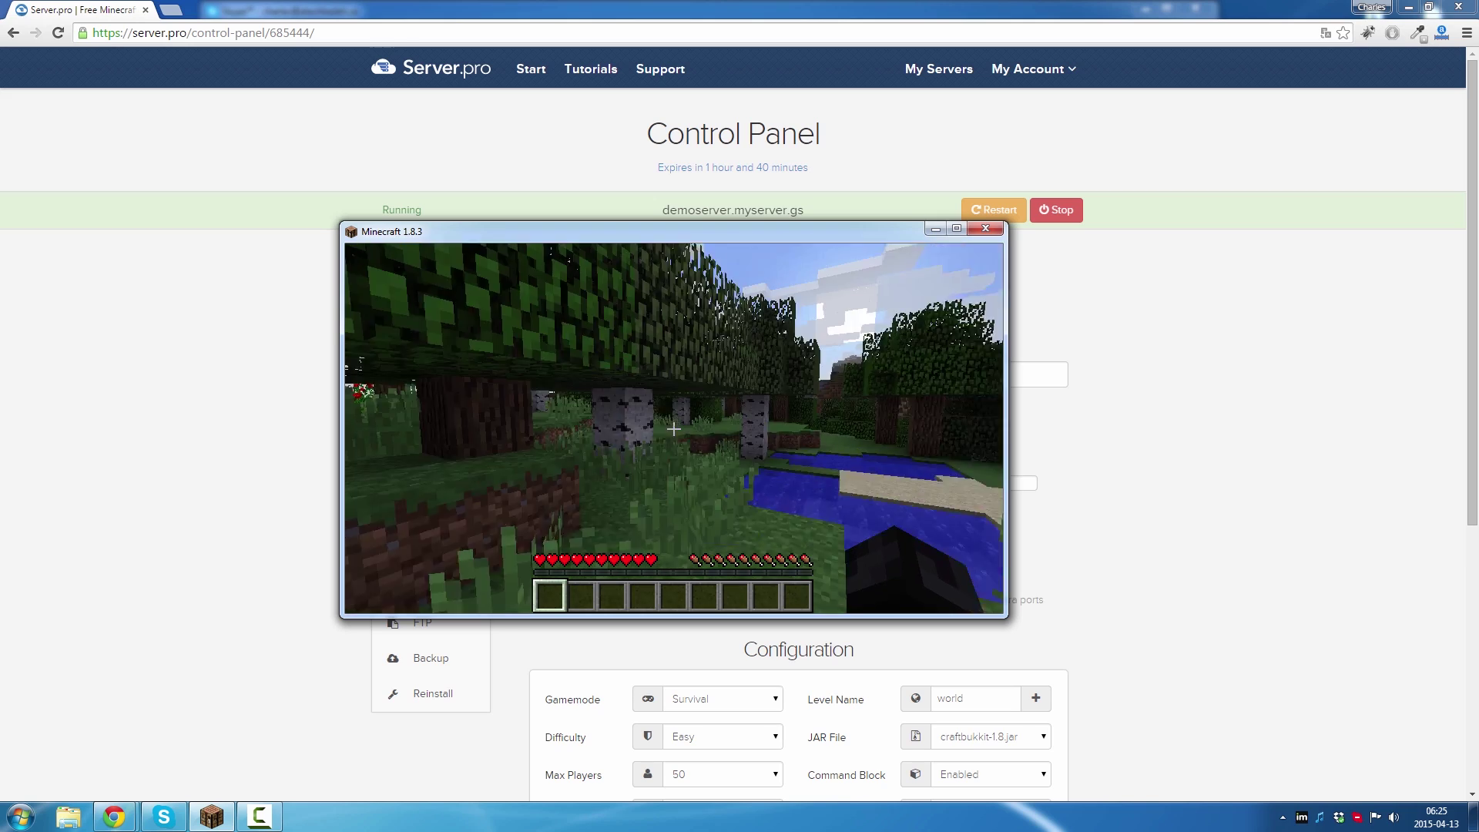
{"action": "key", "text": "Escape"}
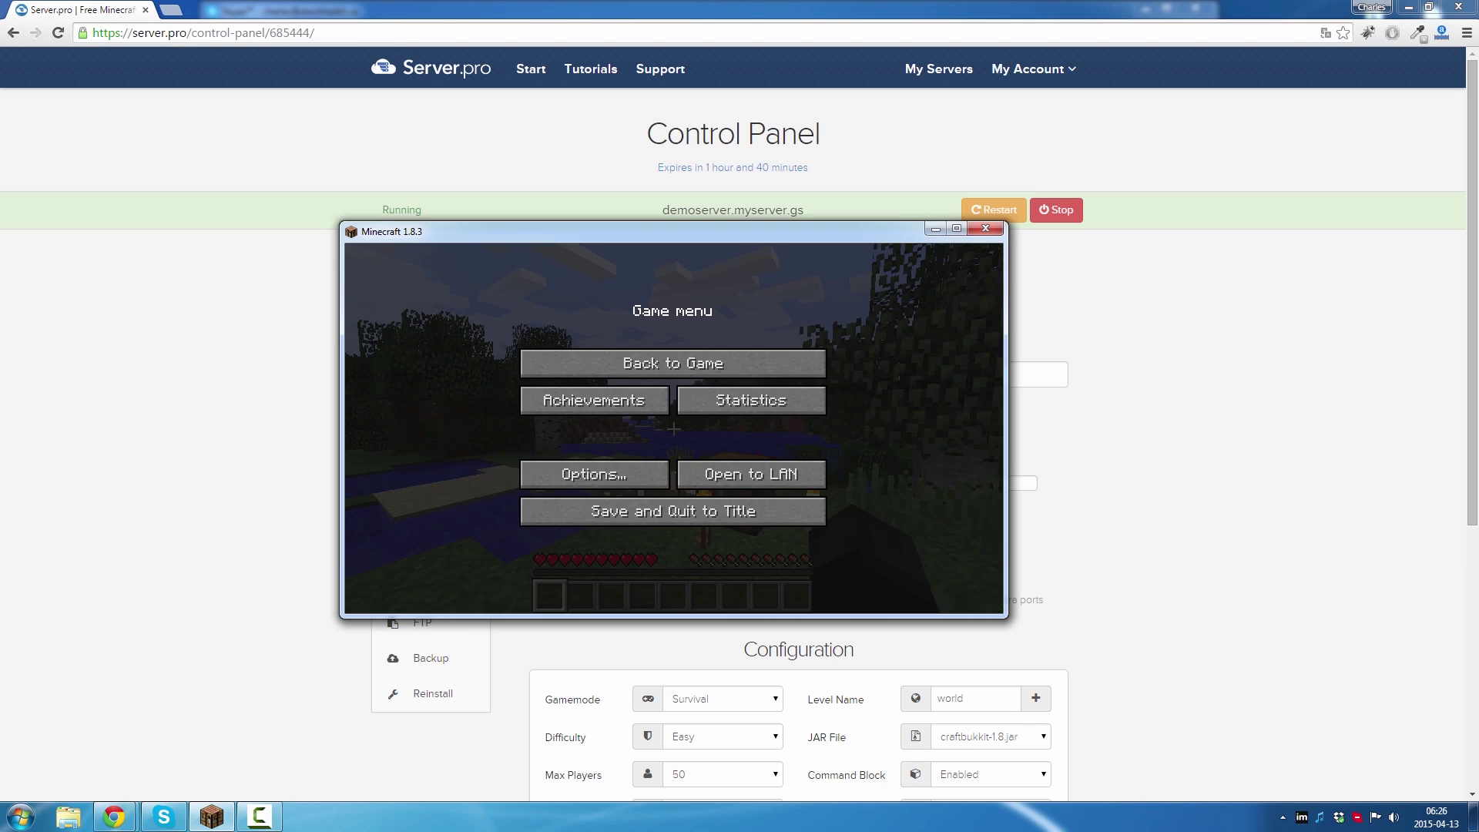
{"action": "left_click", "coordinate": [667, 511]}
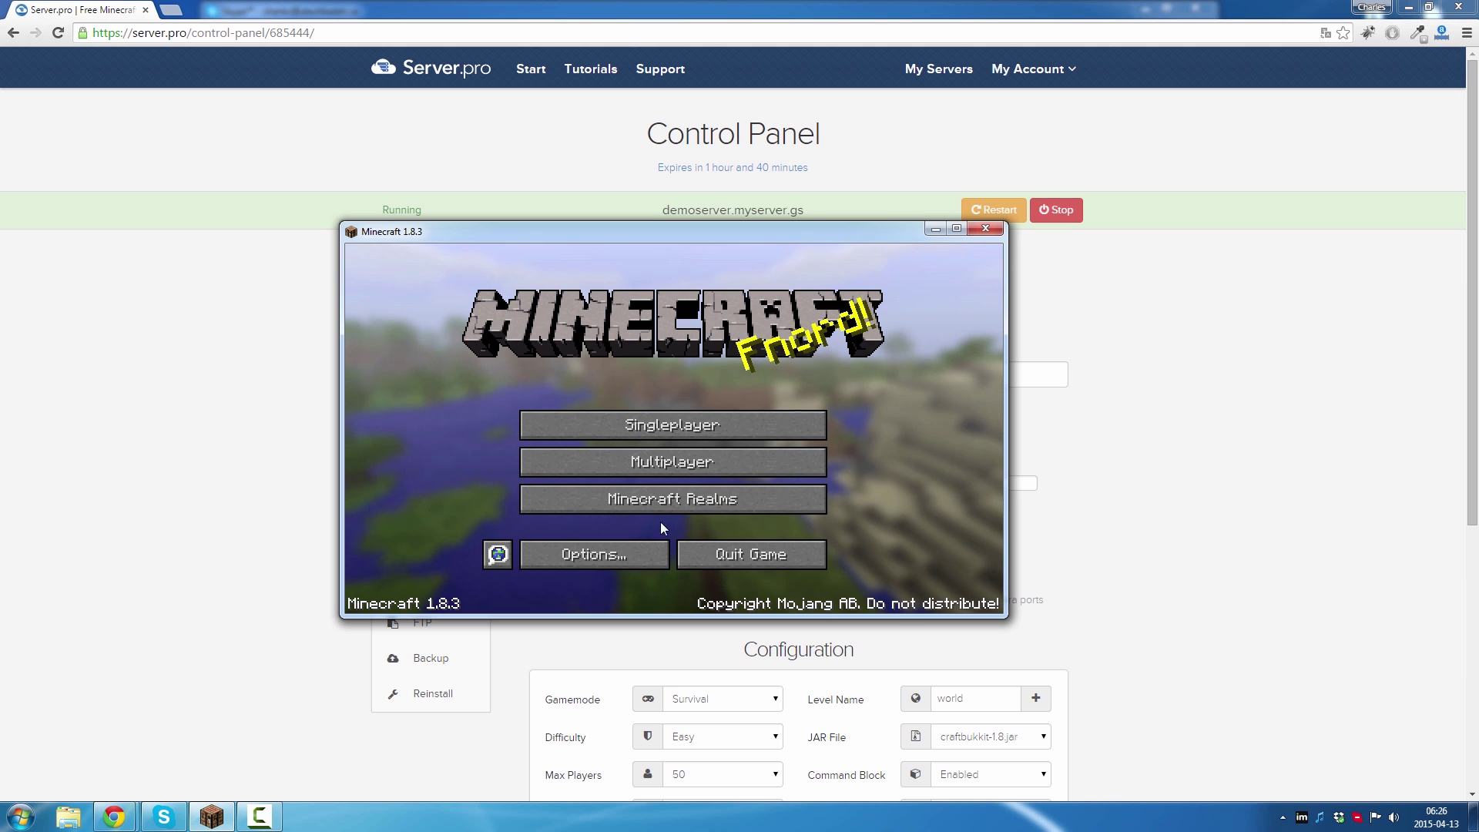
{"action": "left_click", "coordinate": [39, 818]}
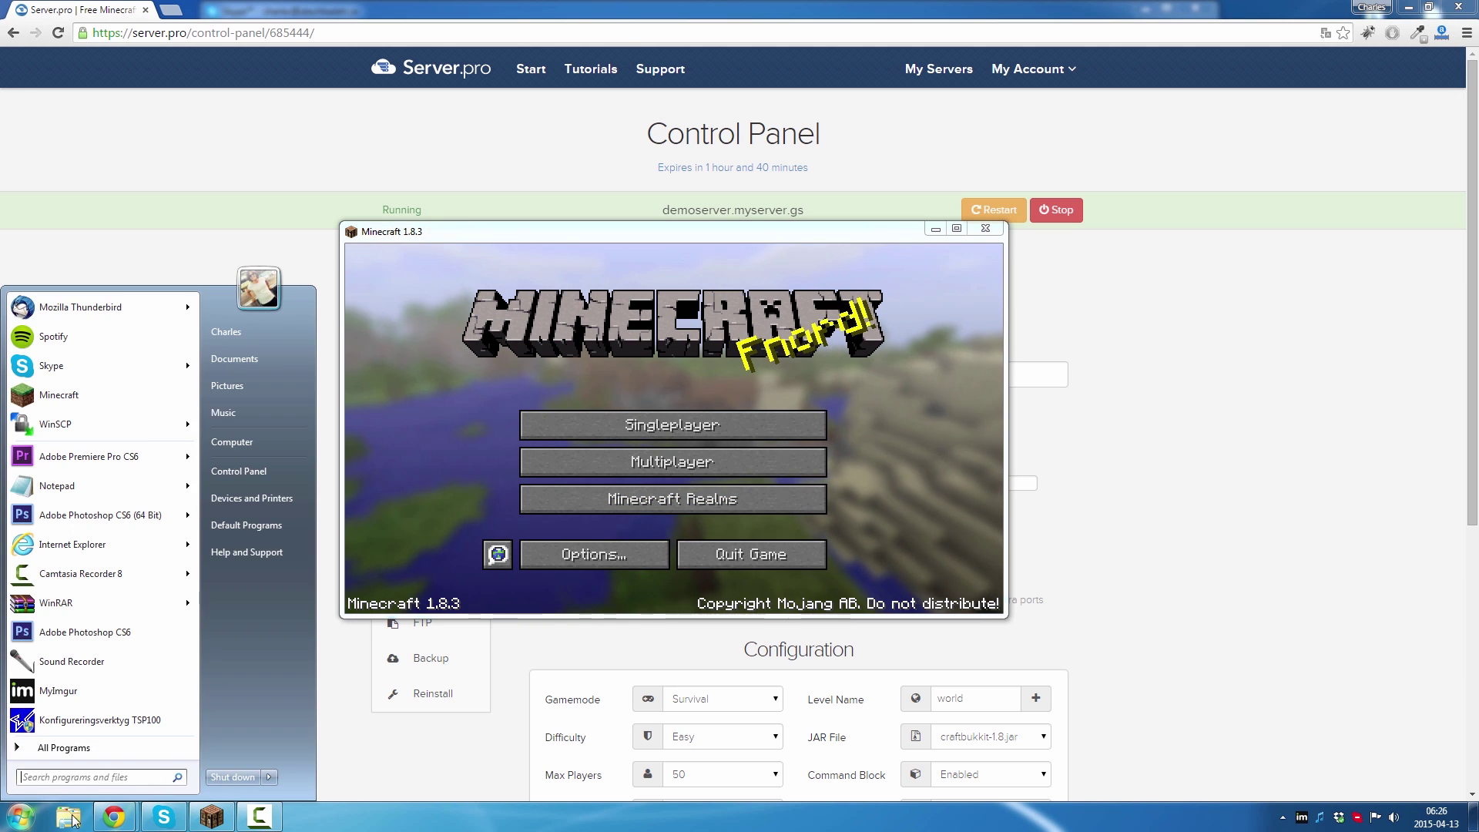
Browse in Explorer via %appdata% to .minecraft\saves, where the demoworld folder sits.
{"action": "left_click", "coordinate": [68, 817]}
{"action": "left_click", "coordinate": [511, 165]}
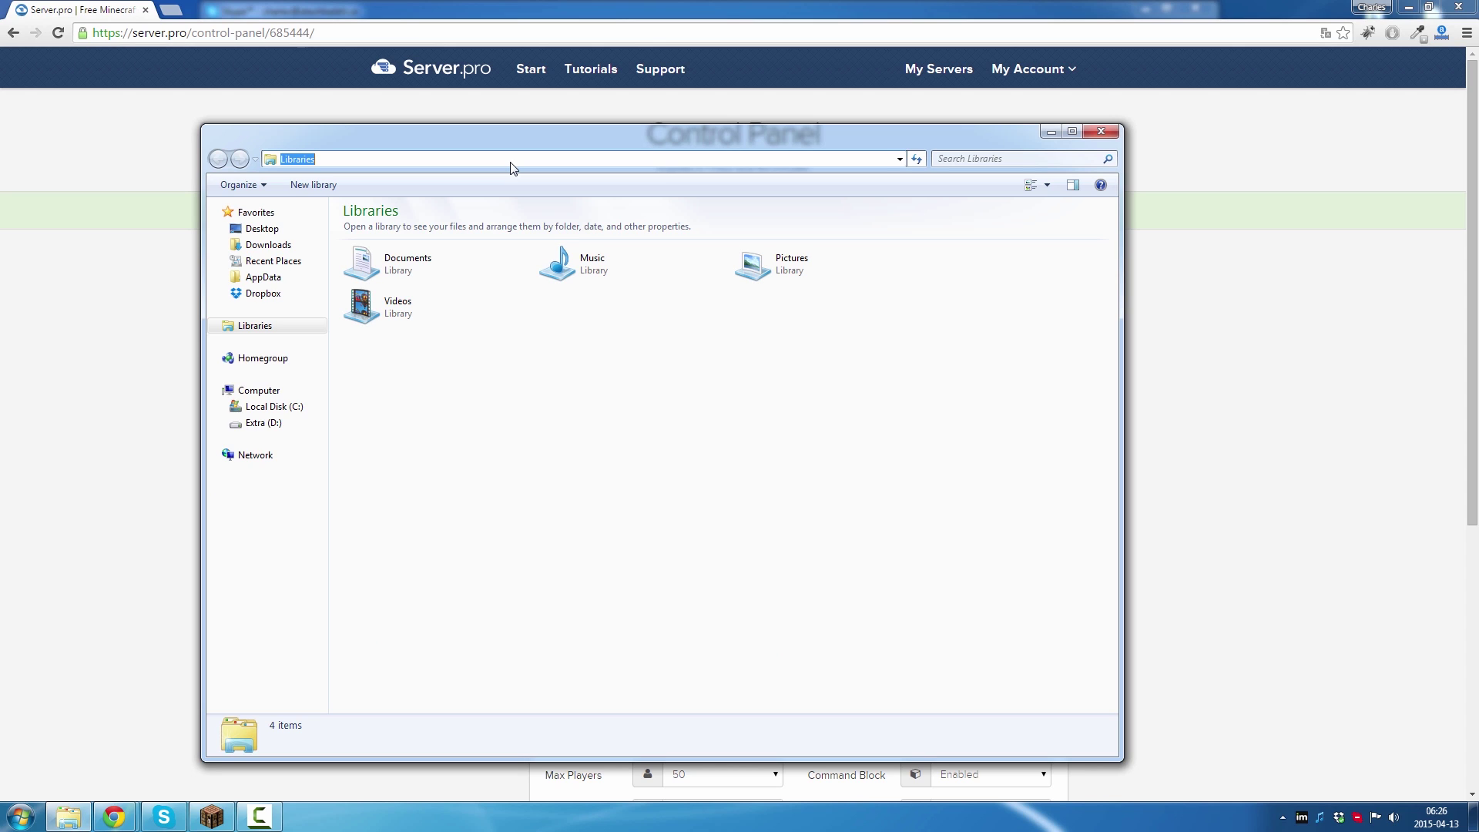
{"action": "type", "text": "%appdata%"}
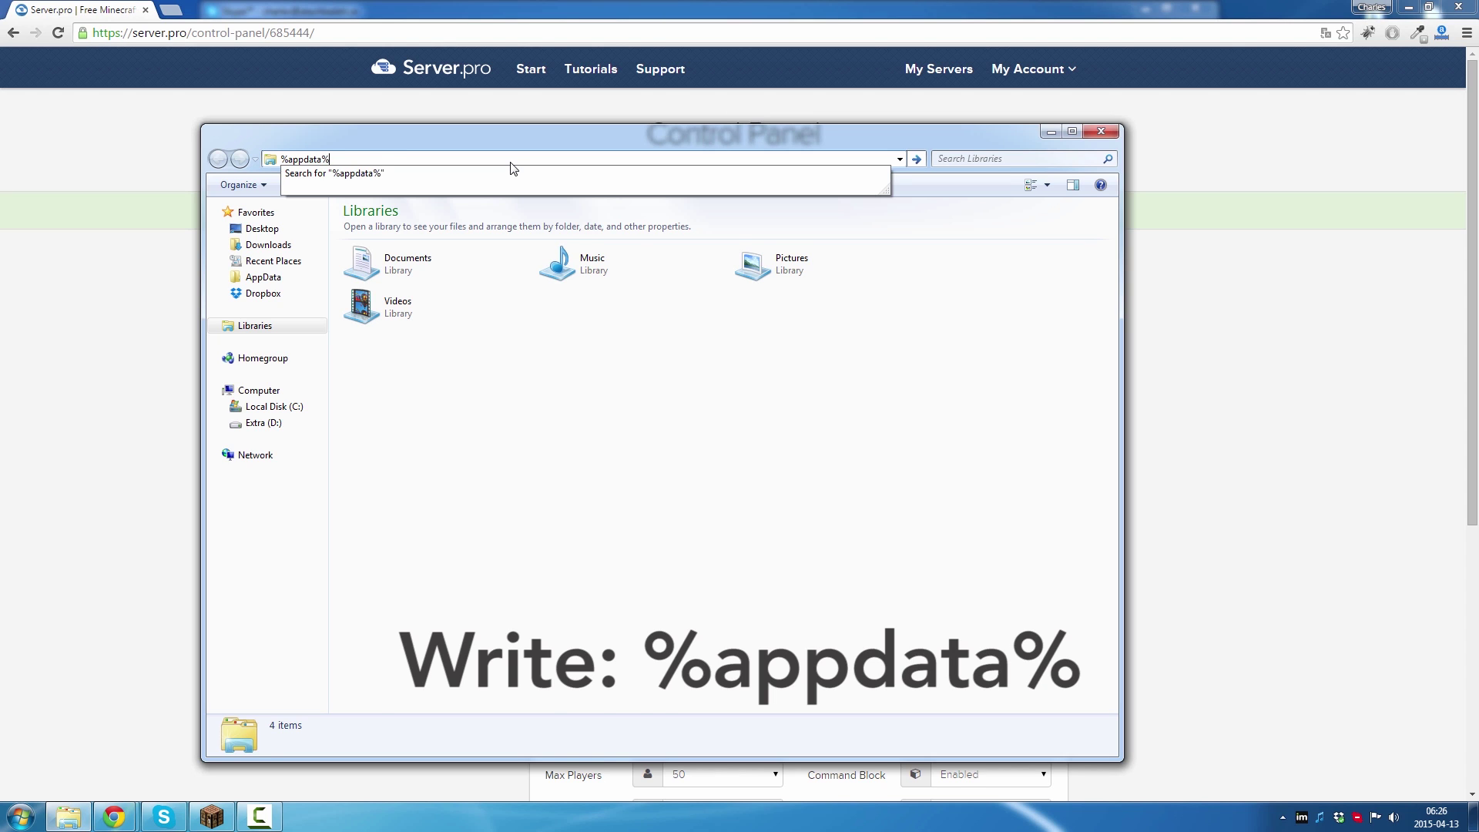
{"action": "key", "text": "Return"}
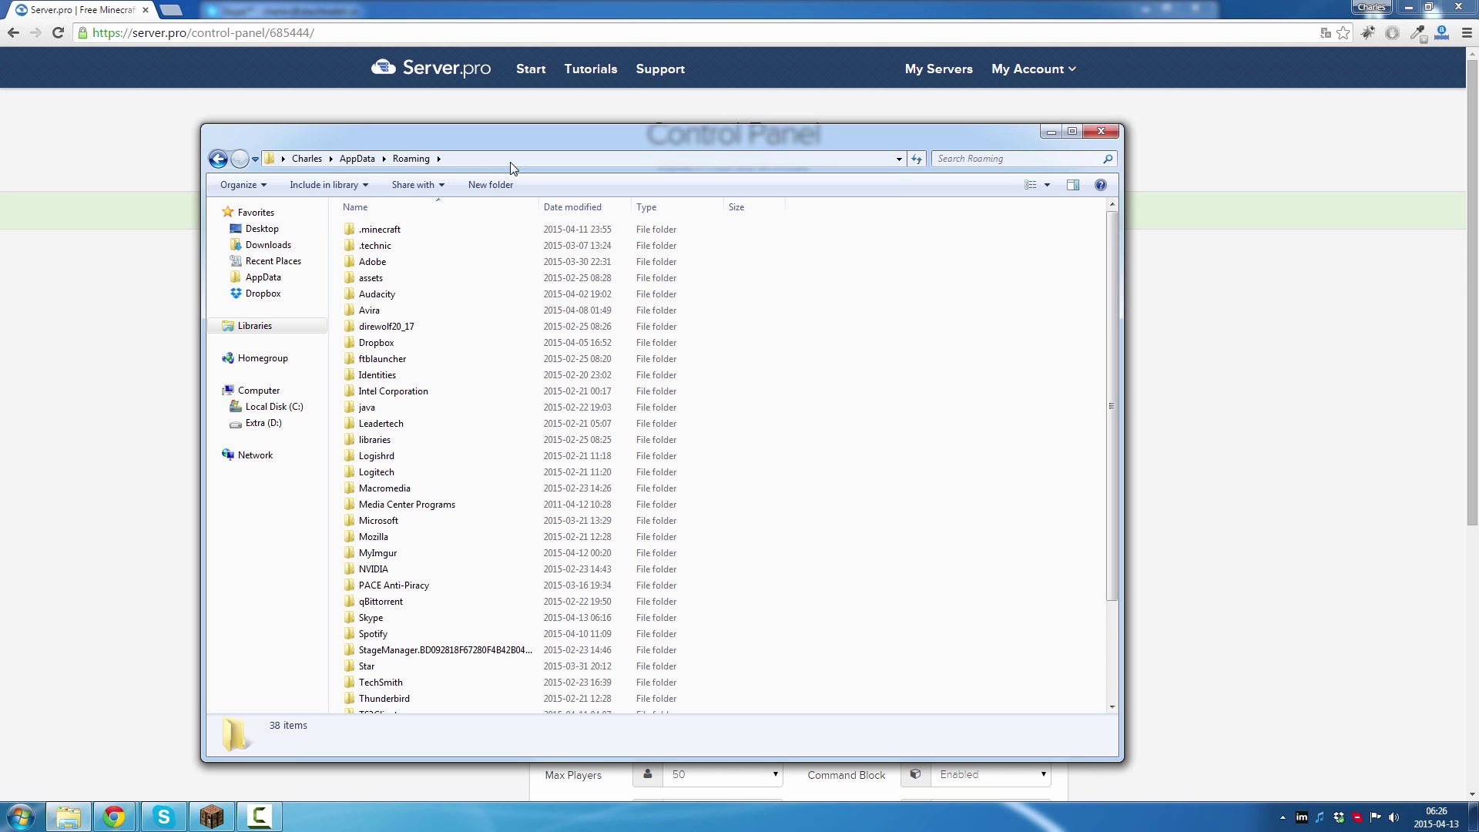
{"action": "double_click", "coordinate": [408, 235]}
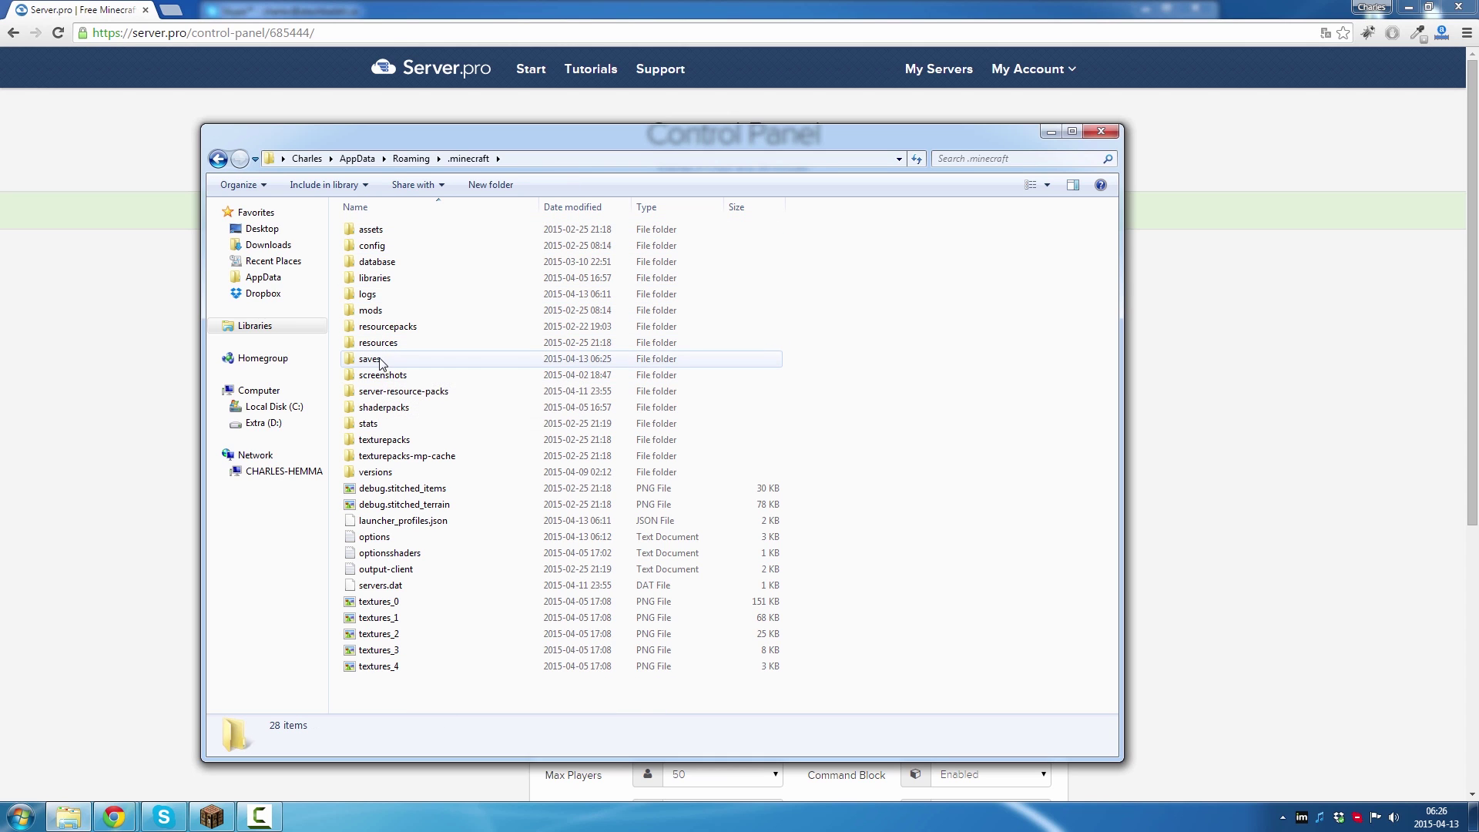
{"action": "double_click", "coordinate": [370, 359]}
{"action": "left_click", "coordinate": [397, 232]}
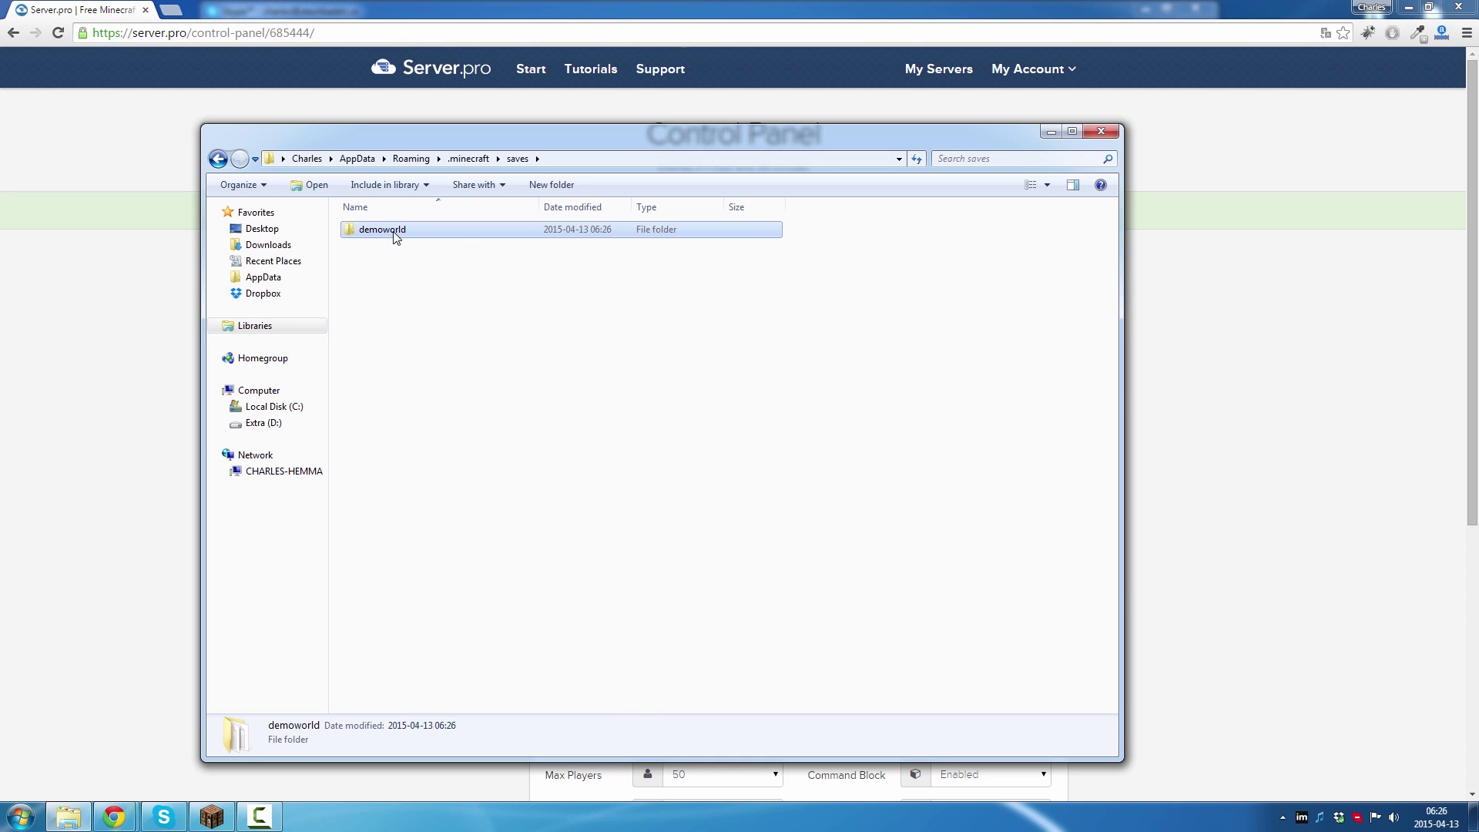
{"action": "left_click", "coordinate": [417, 291]}
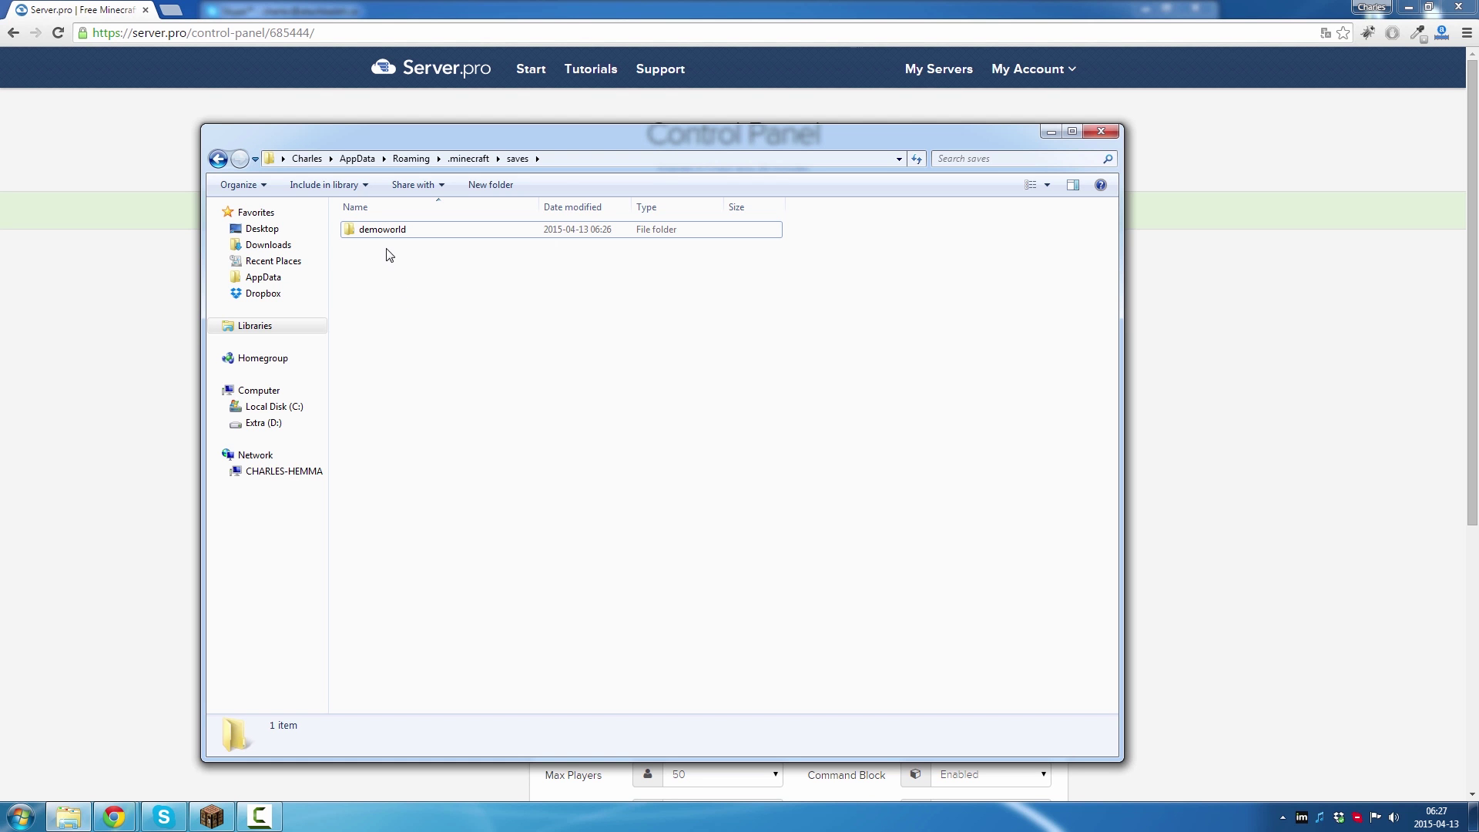
Send the demoworld folder to a Compressed (zipped) folder, producing a 2,493 KB demoworld ZIP.
{"action": "right_click", "coordinate": [387, 233]}
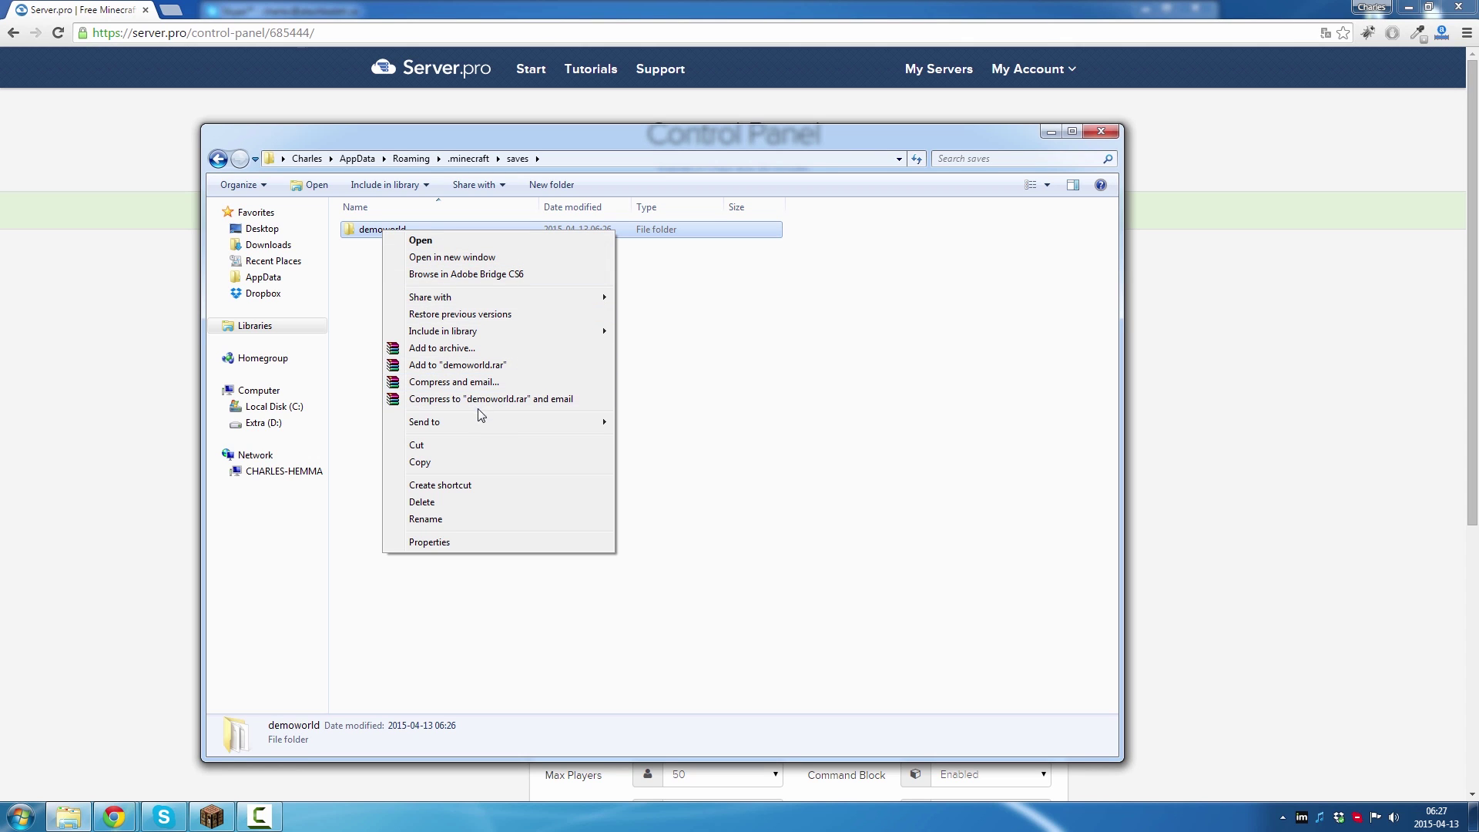
{"action": "mouse_move", "coordinate": [503, 422]}
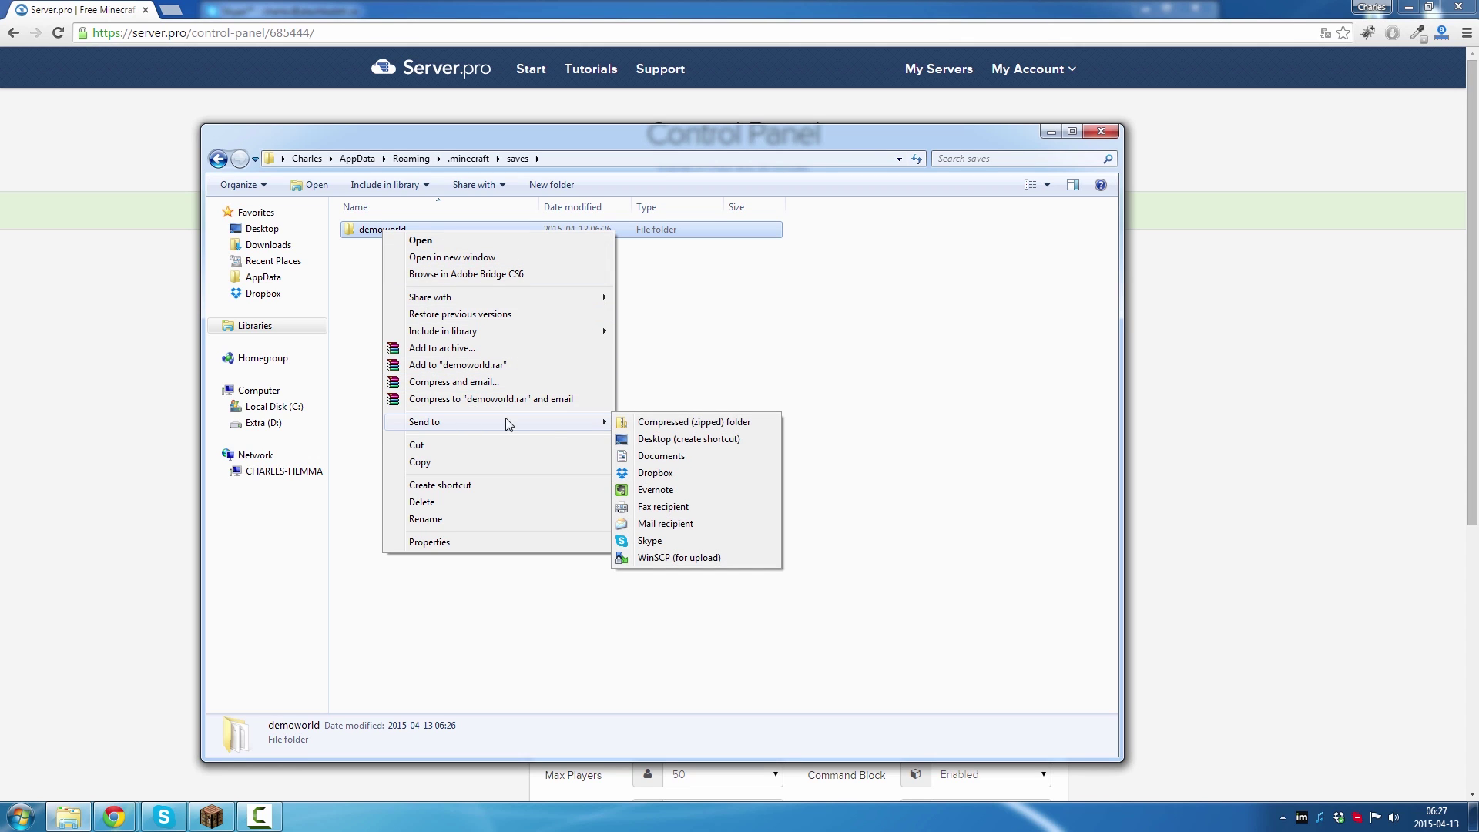
{"action": "left_click", "coordinate": [663, 423]}
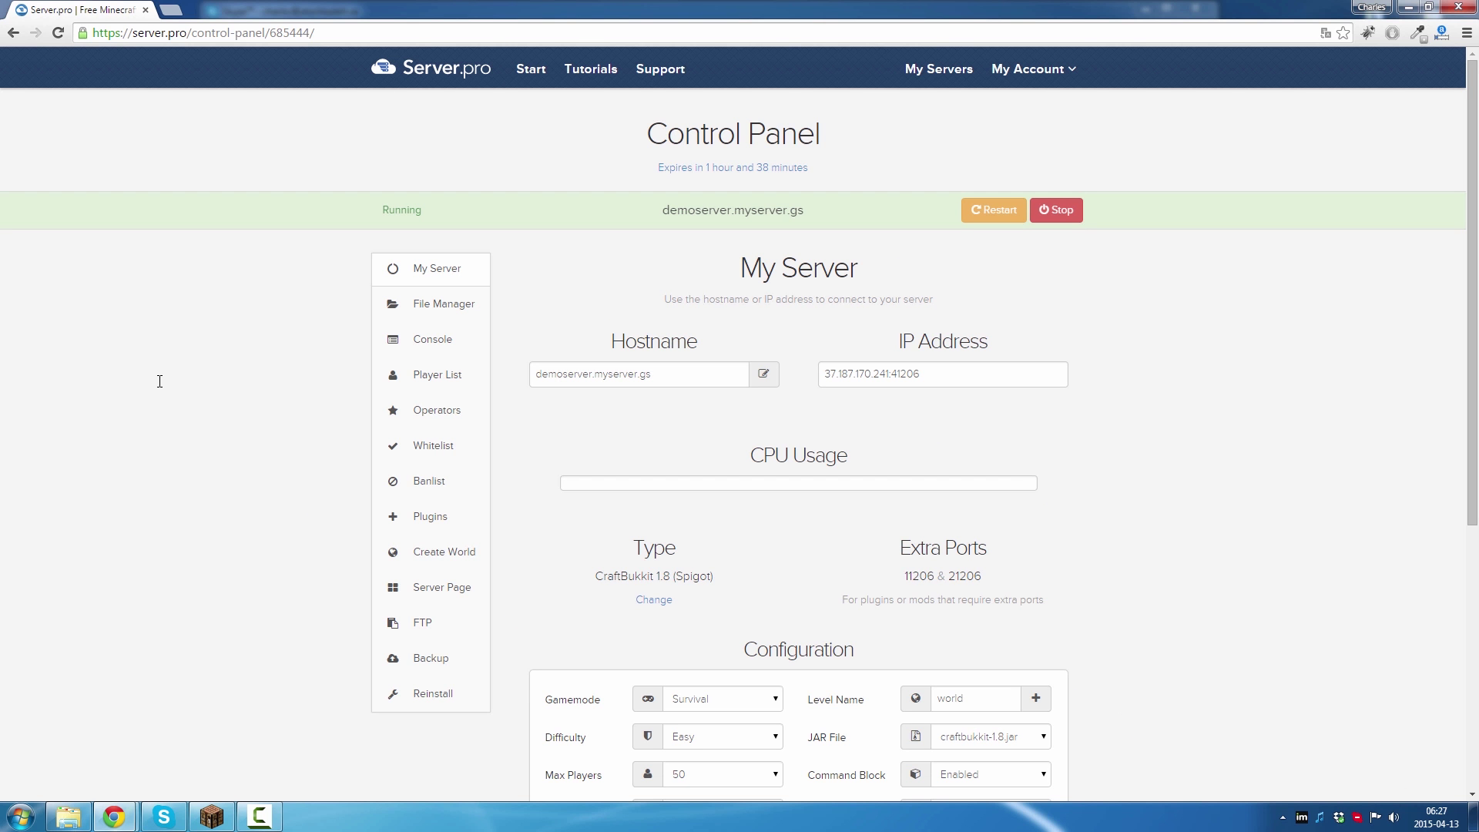
Bring up the Server.pro file manager's Upload File window and its file picker.
{"action": "left_click", "coordinate": [422, 316]}
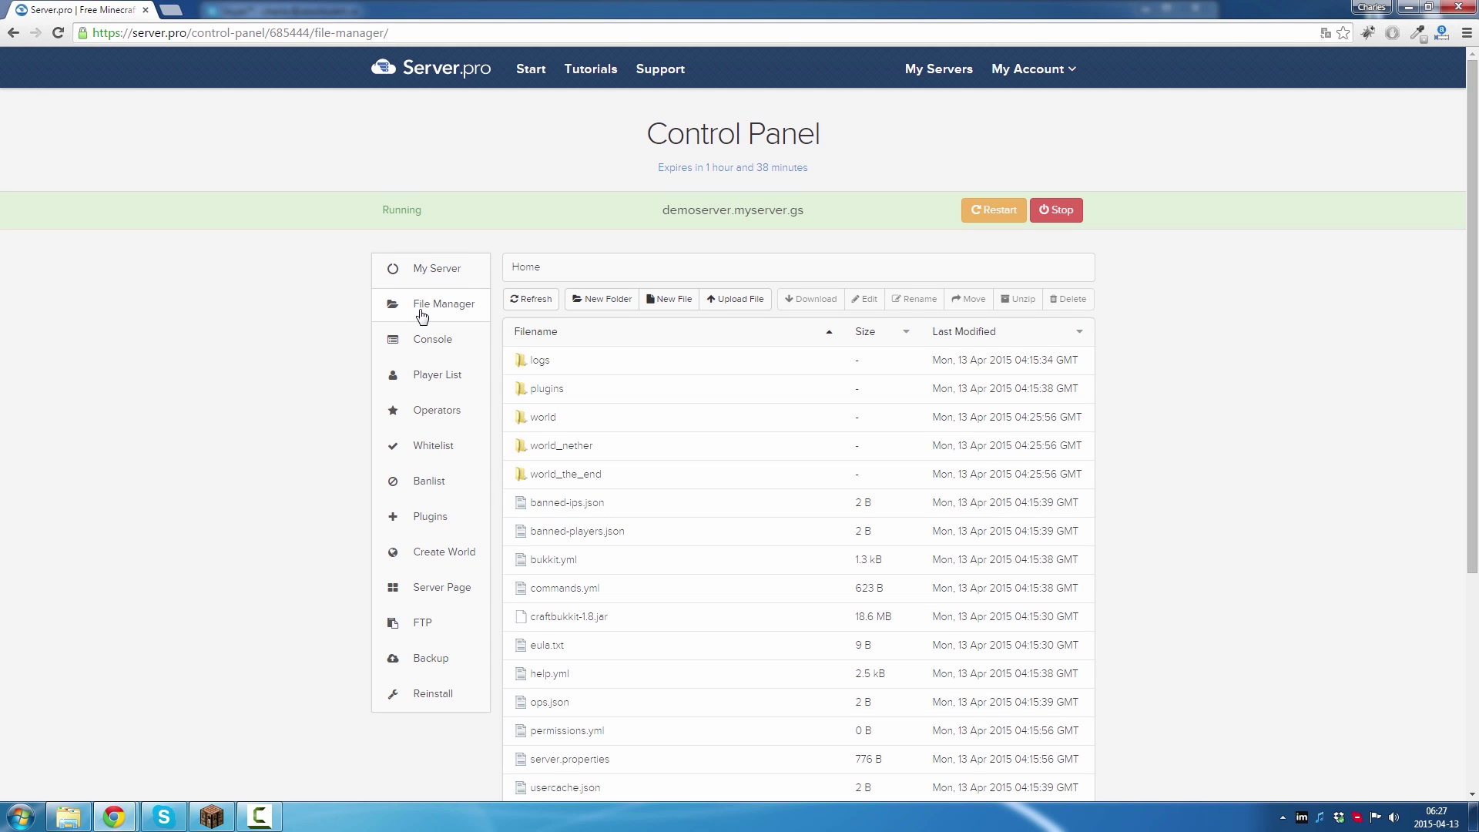
{"action": "left_click", "coordinate": [736, 301]}
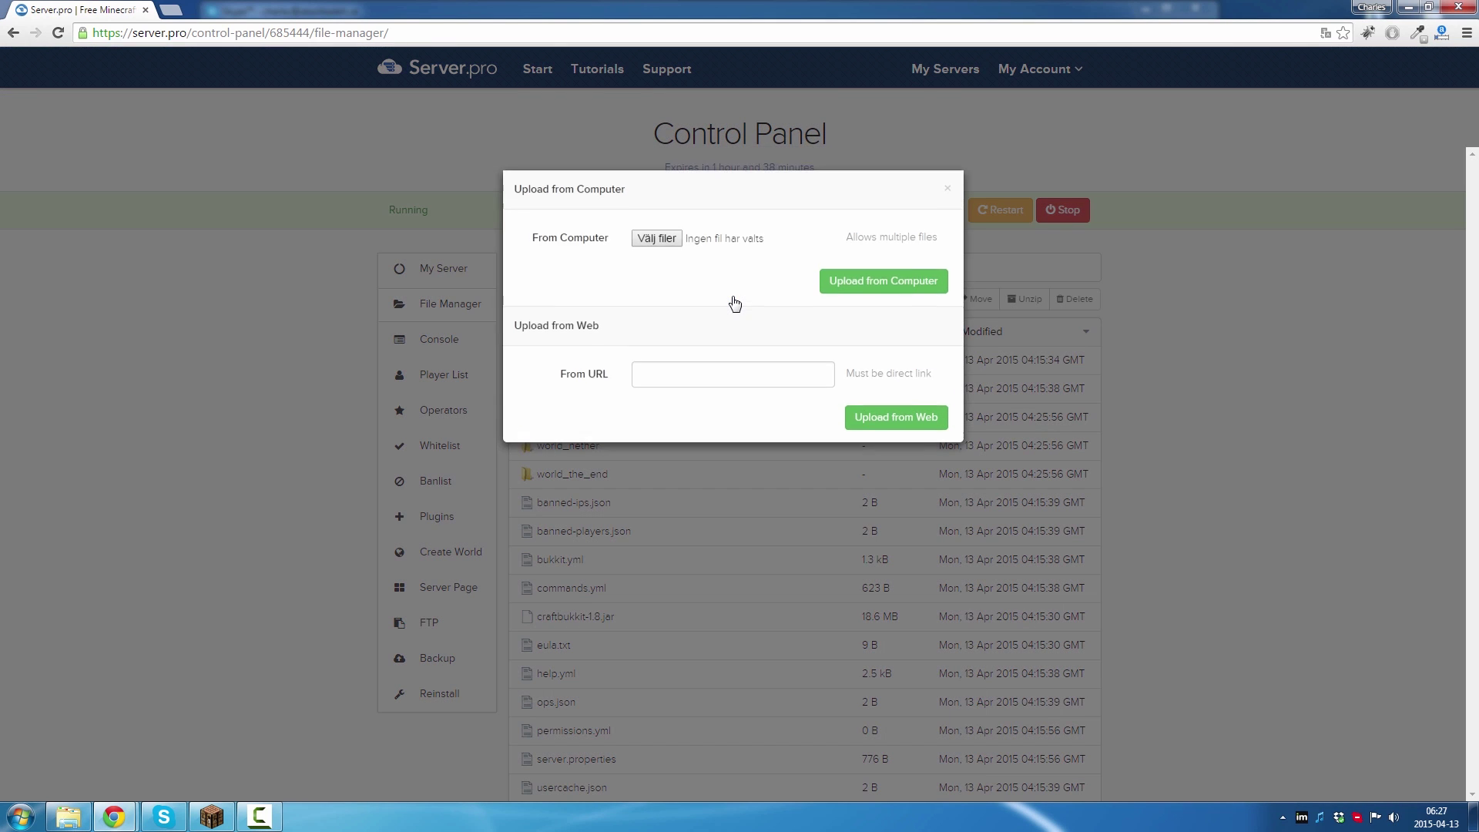
{"action": "left_click", "coordinate": [661, 240]}
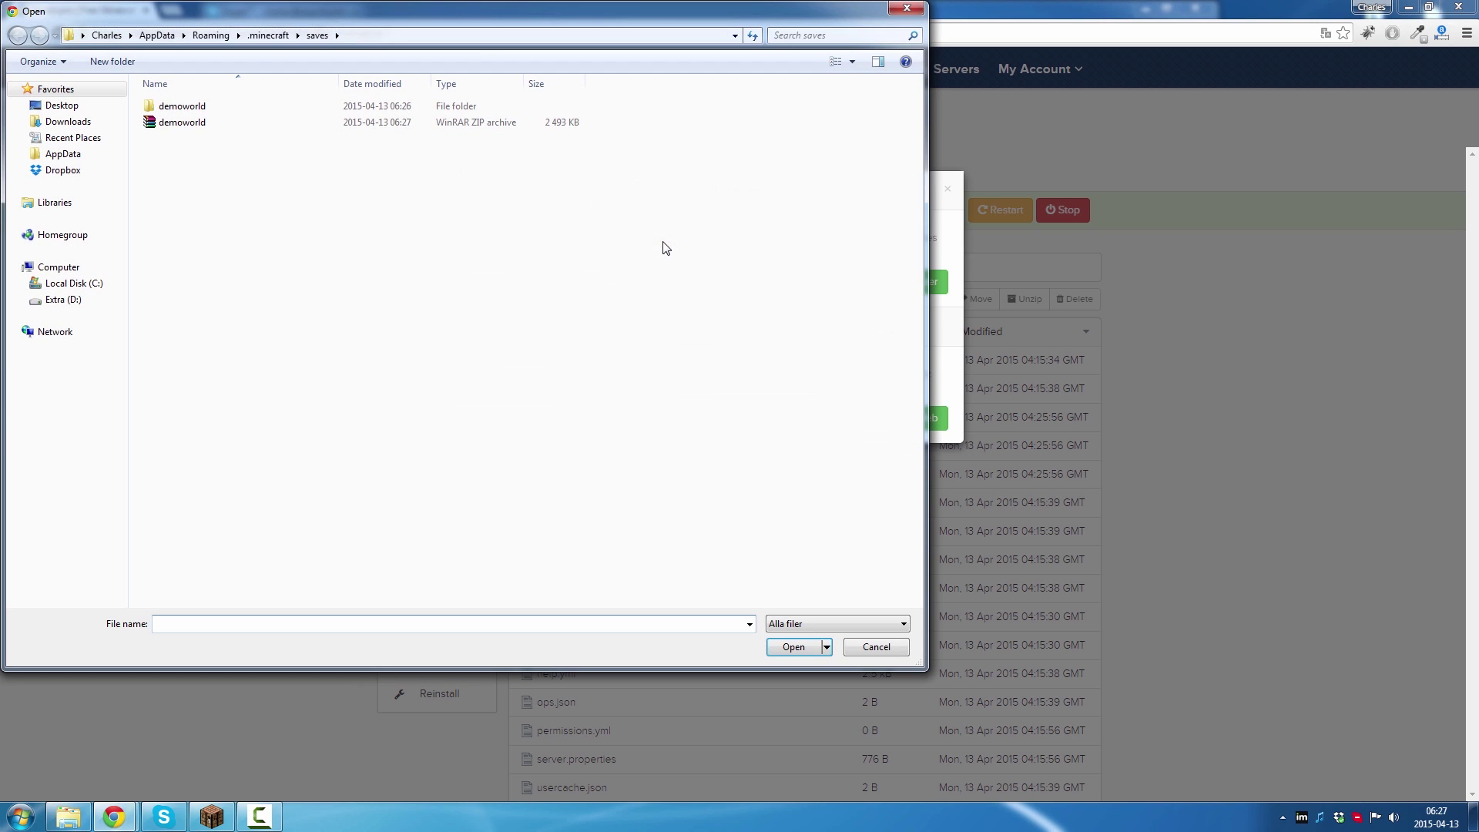
{"action": "left_click_drag", "start_coordinate": [355, 28], "coordinate": [496, 96]}
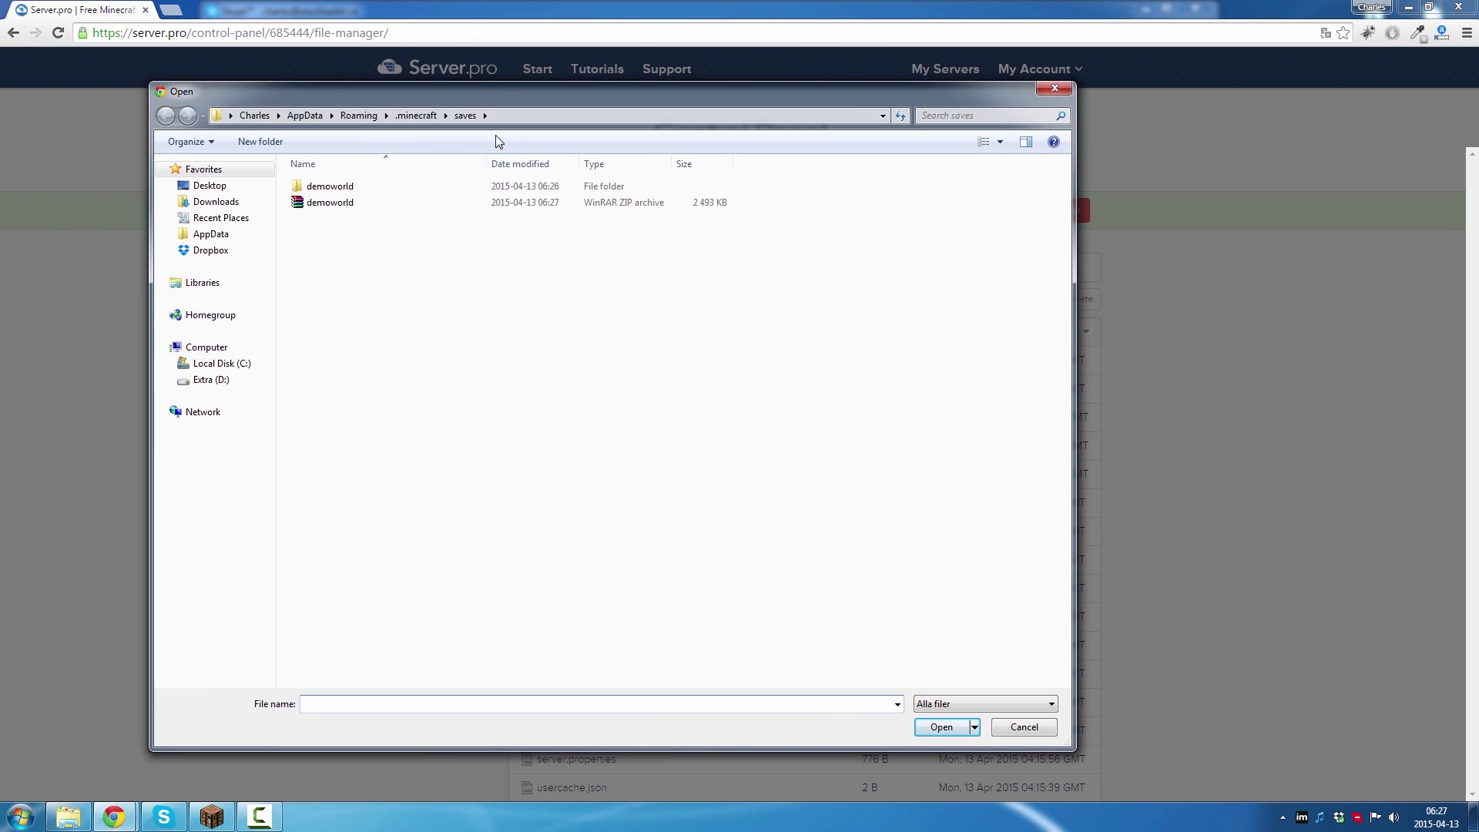
Pick demoworld.zip from %appdata%\.minecraft\saves and upload it to the server's Home folder.
{"action": "left_click", "coordinate": [543, 116]}
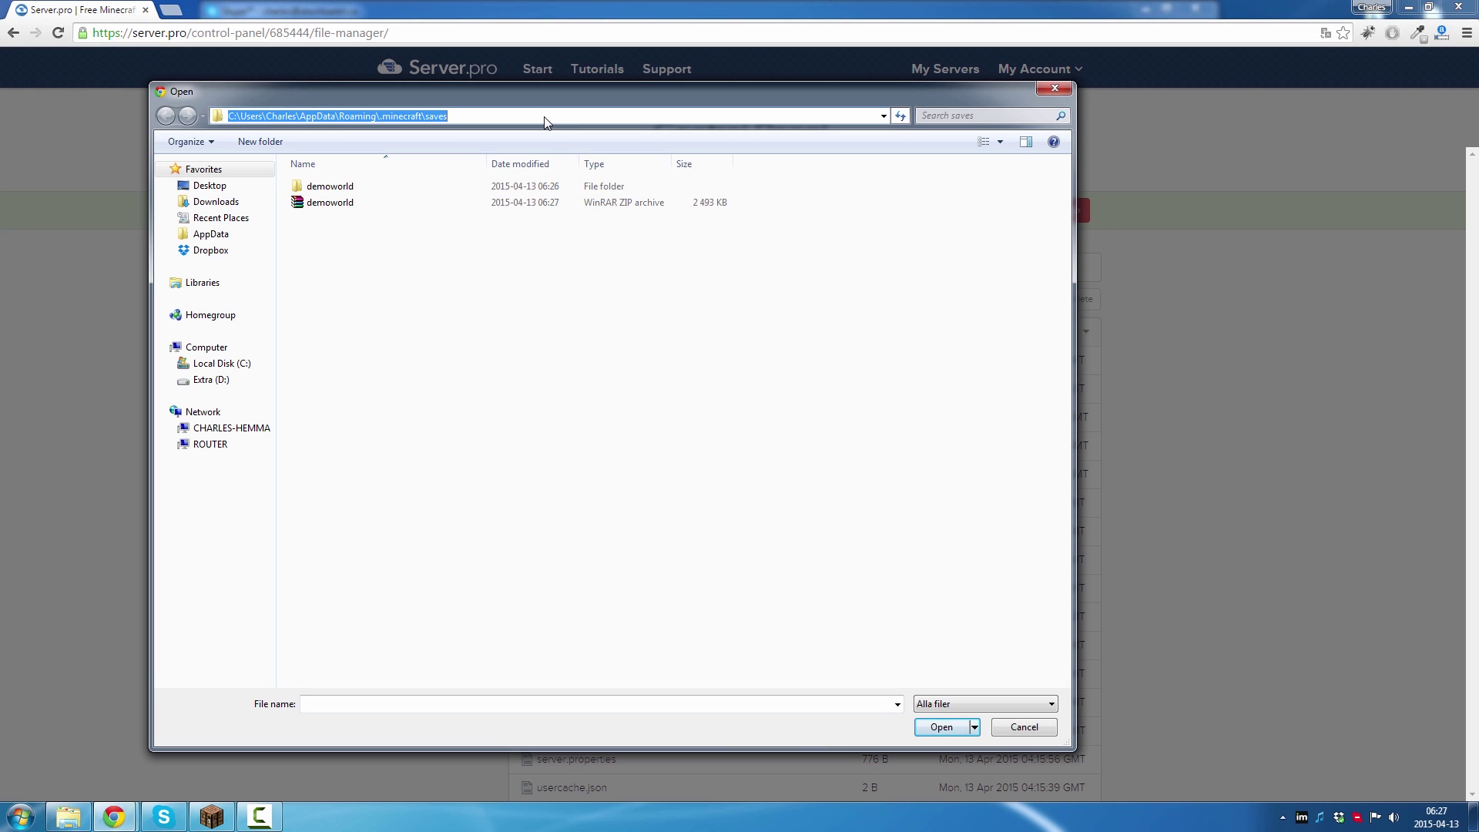
{"action": "type", "text": "%appdata%"}
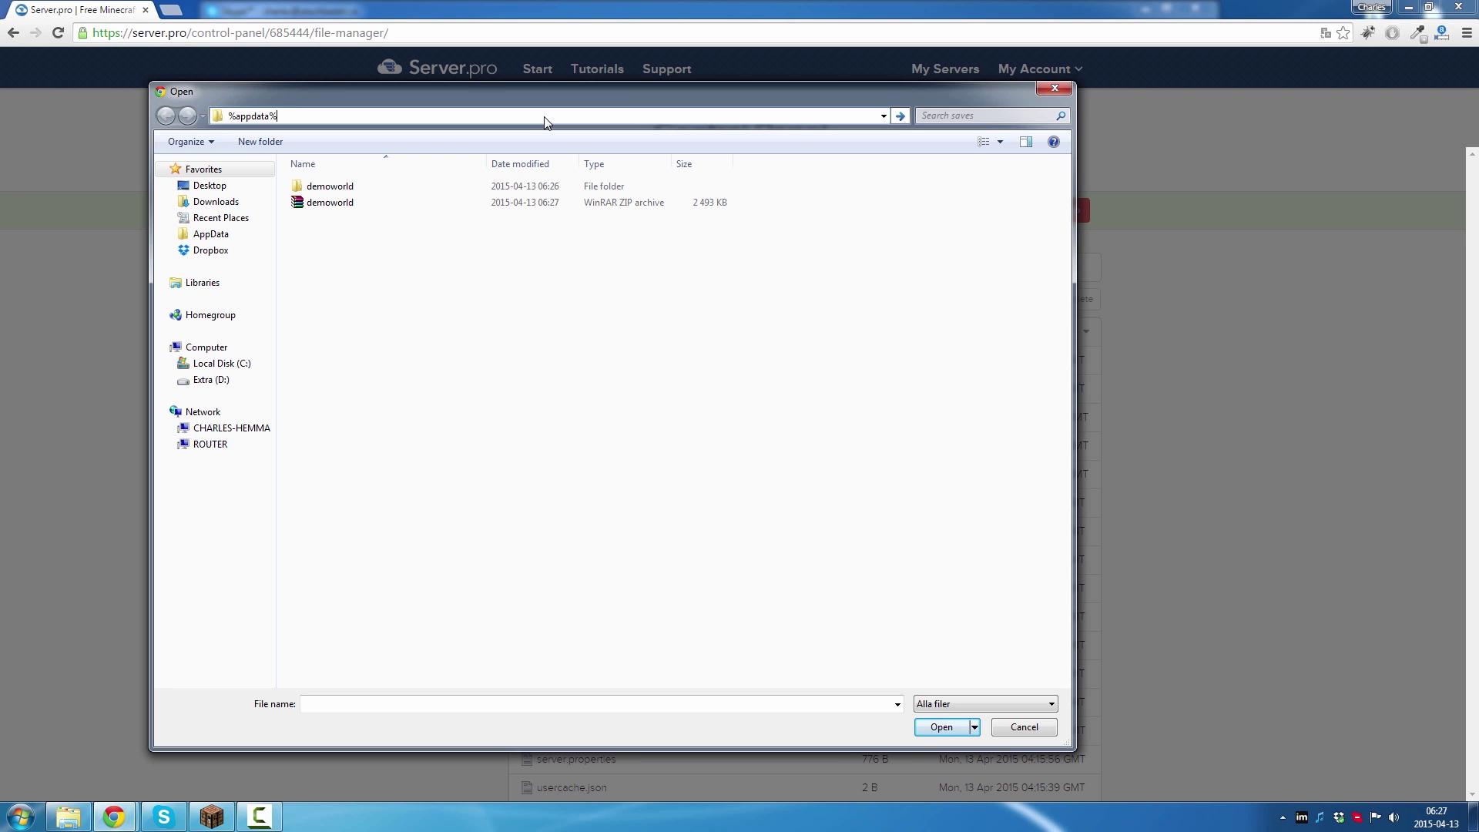
{"action": "key", "text": "Return"}
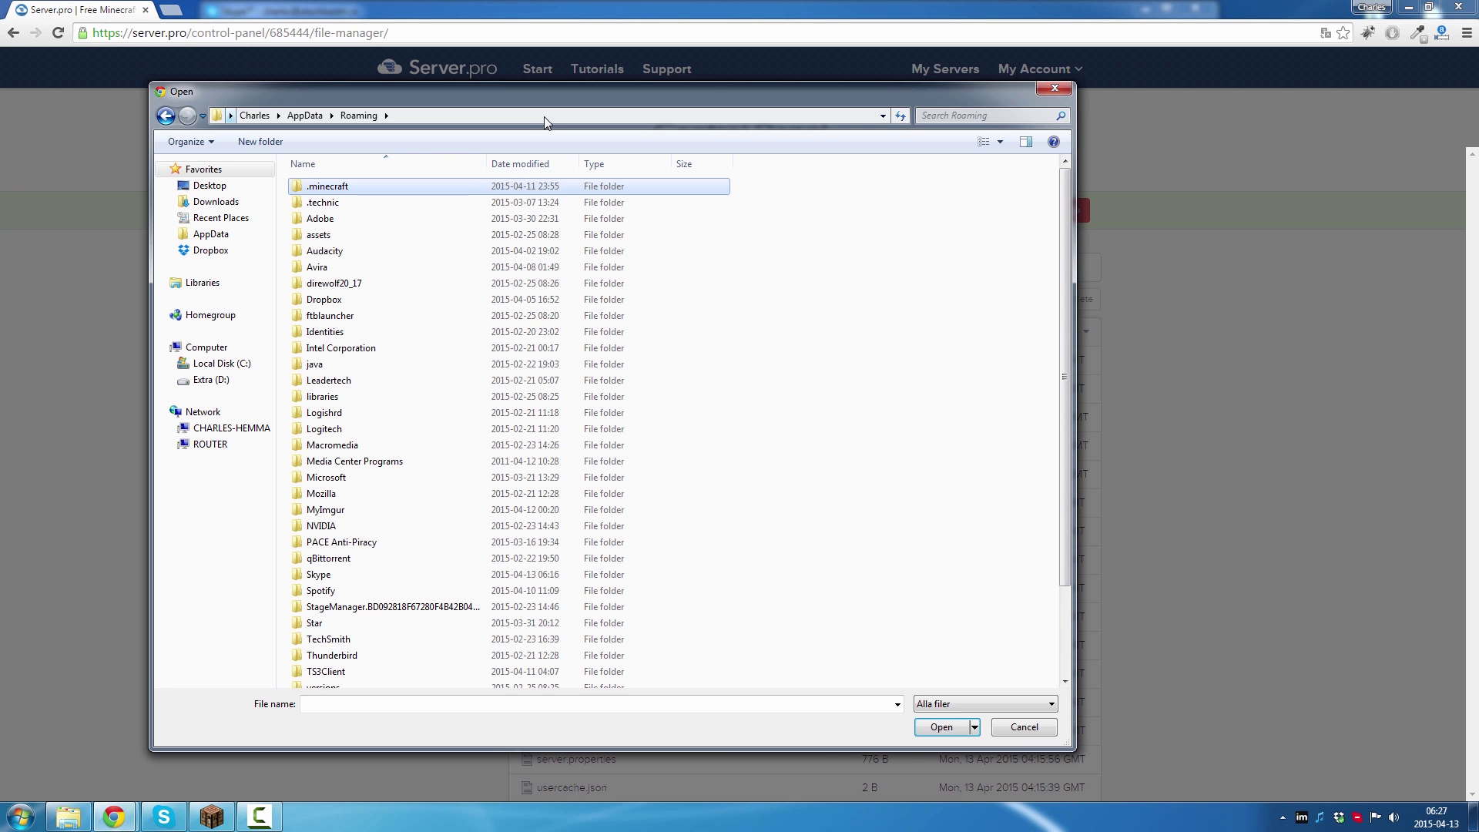
{"action": "double_click", "coordinate": [340, 189]}
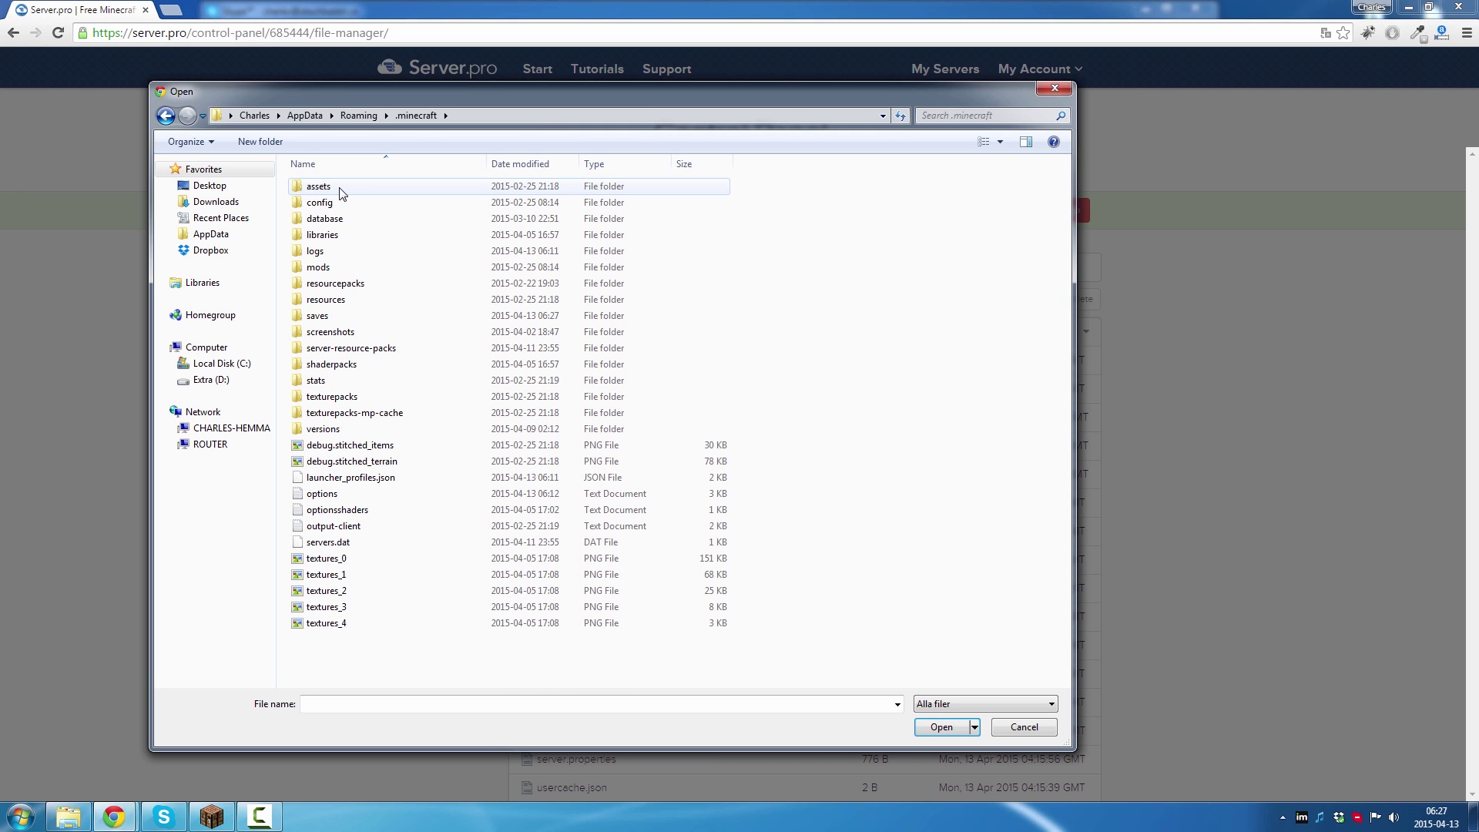
{"action": "double_click", "coordinate": [334, 317]}
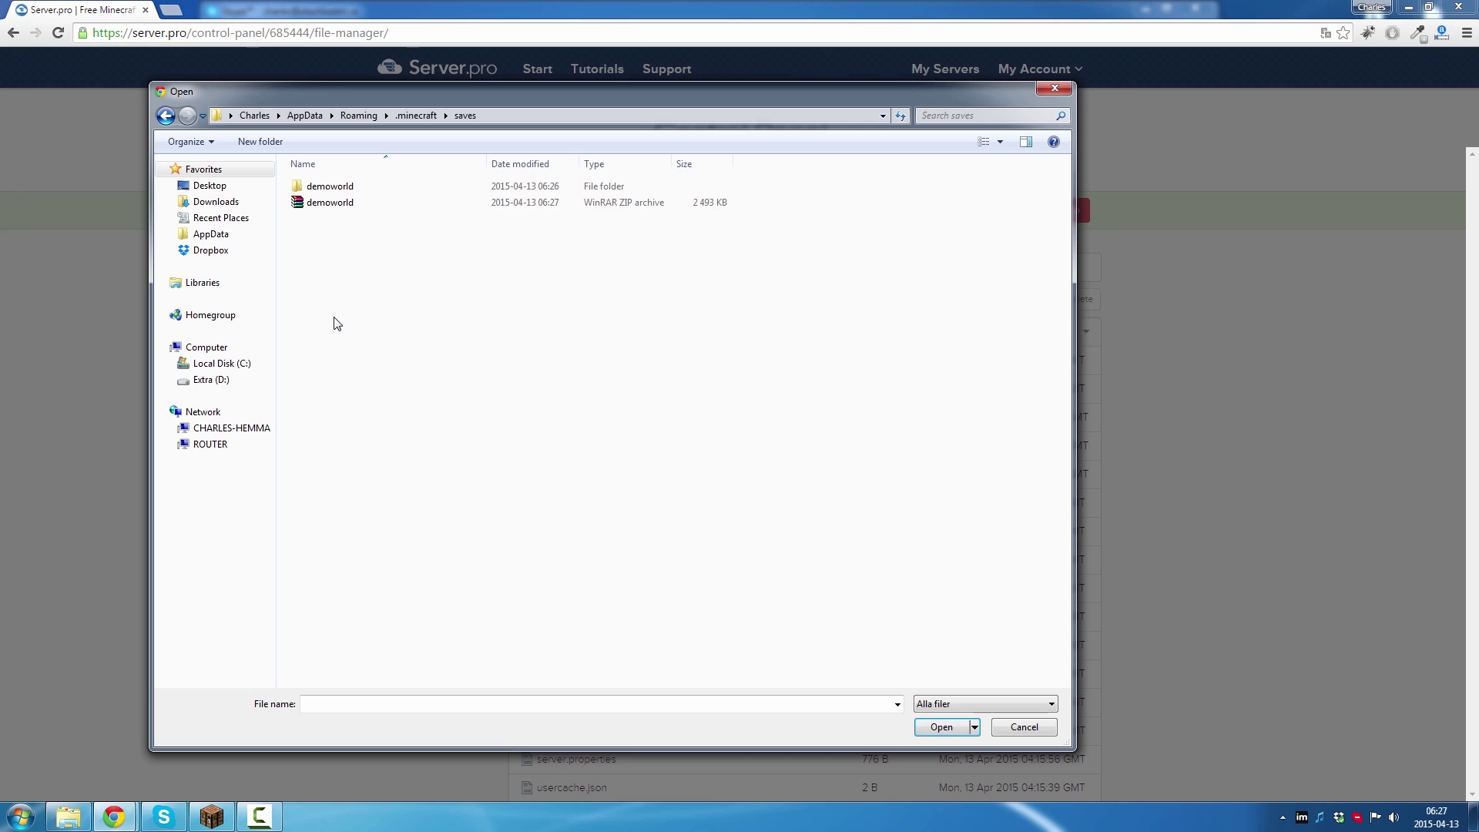
{"action": "left_click", "coordinate": [338, 205]}
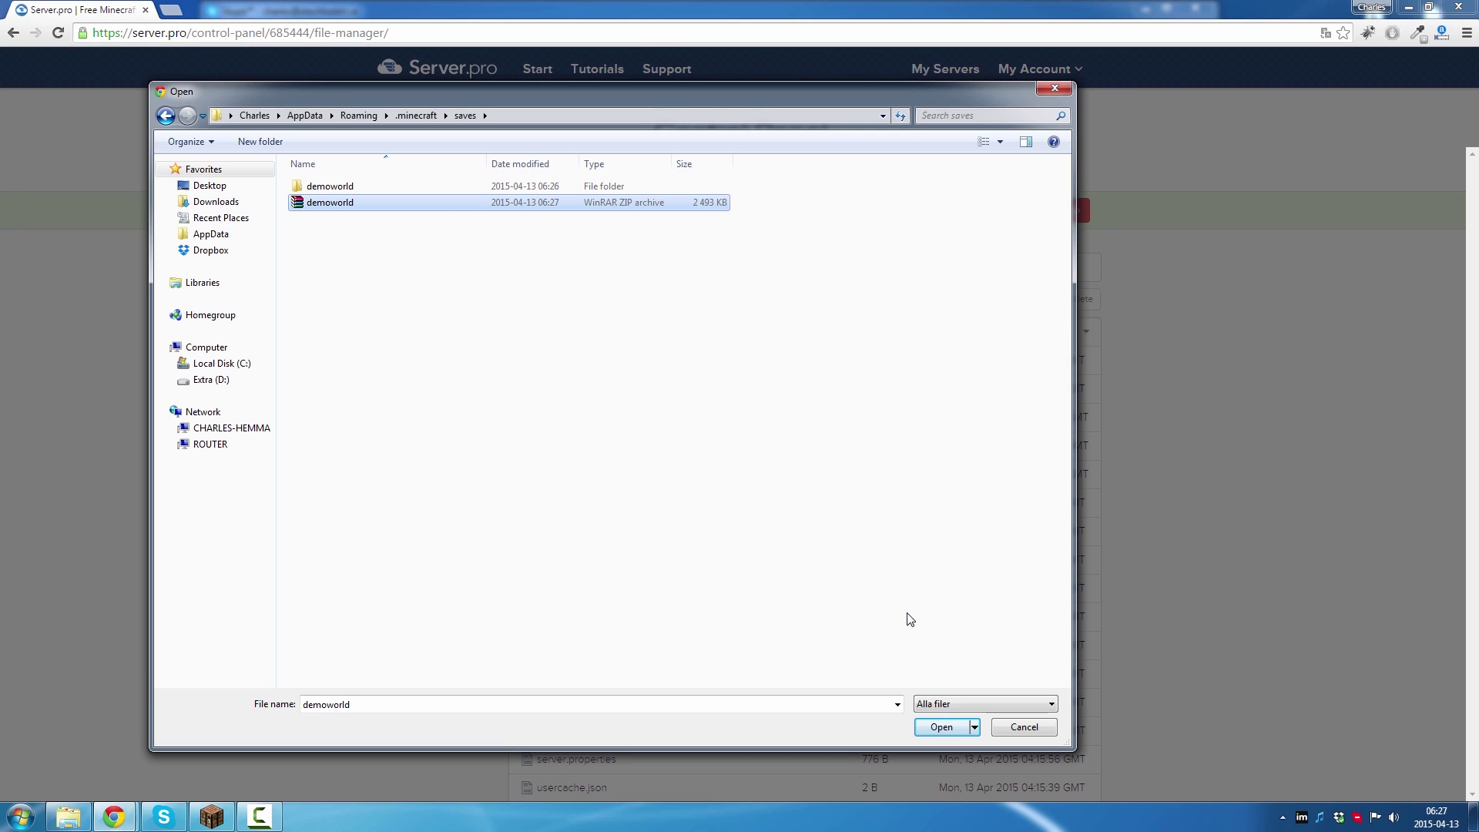
{"action": "left_click", "coordinate": [942, 728]}
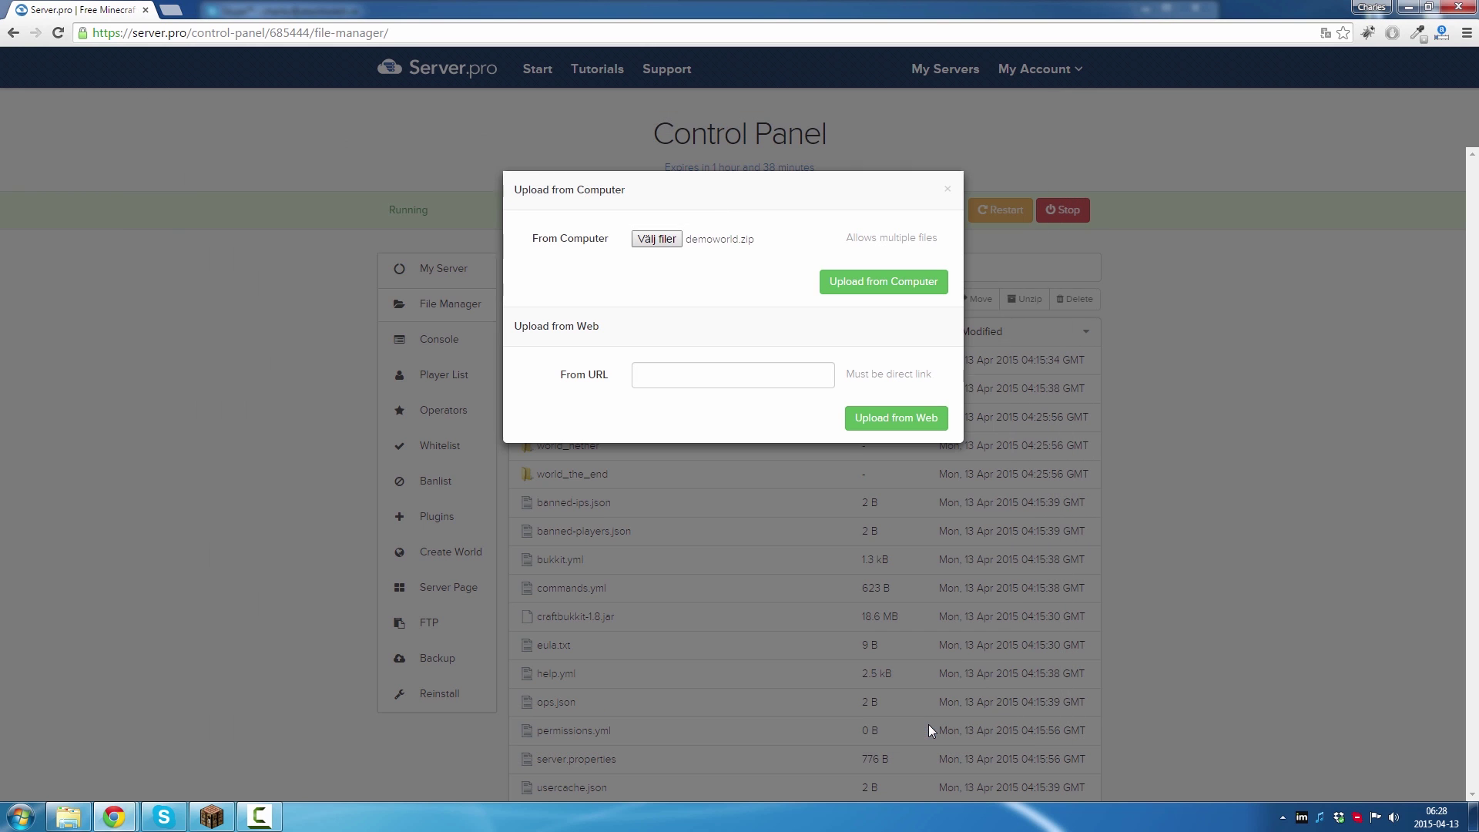
{"action": "left_click", "coordinate": [875, 288]}
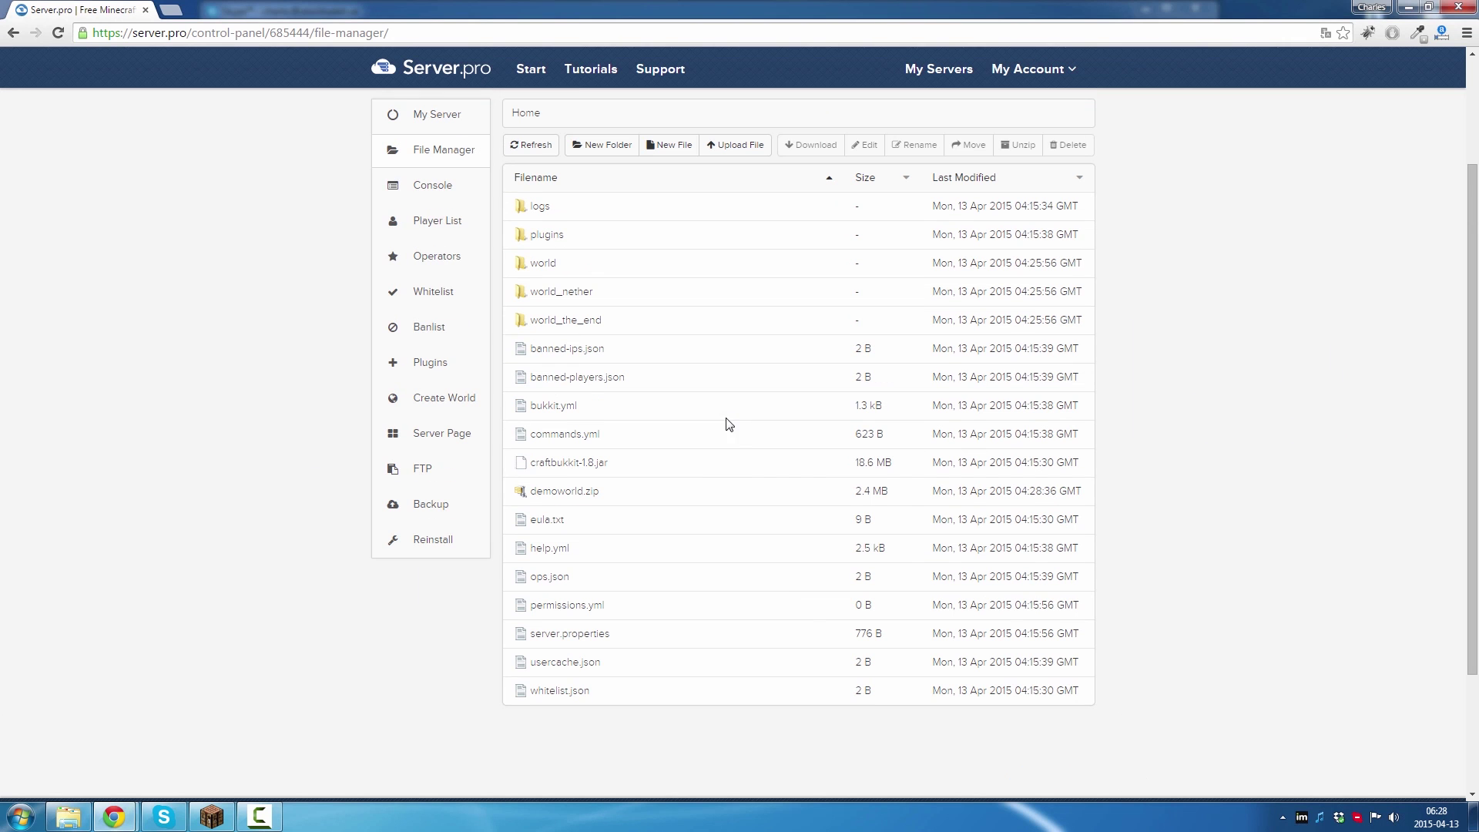
Unzip demoworld.zip on the server and open the resulting demoworld folder with its world files.
{"action": "left_click", "coordinate": [628, 498]}
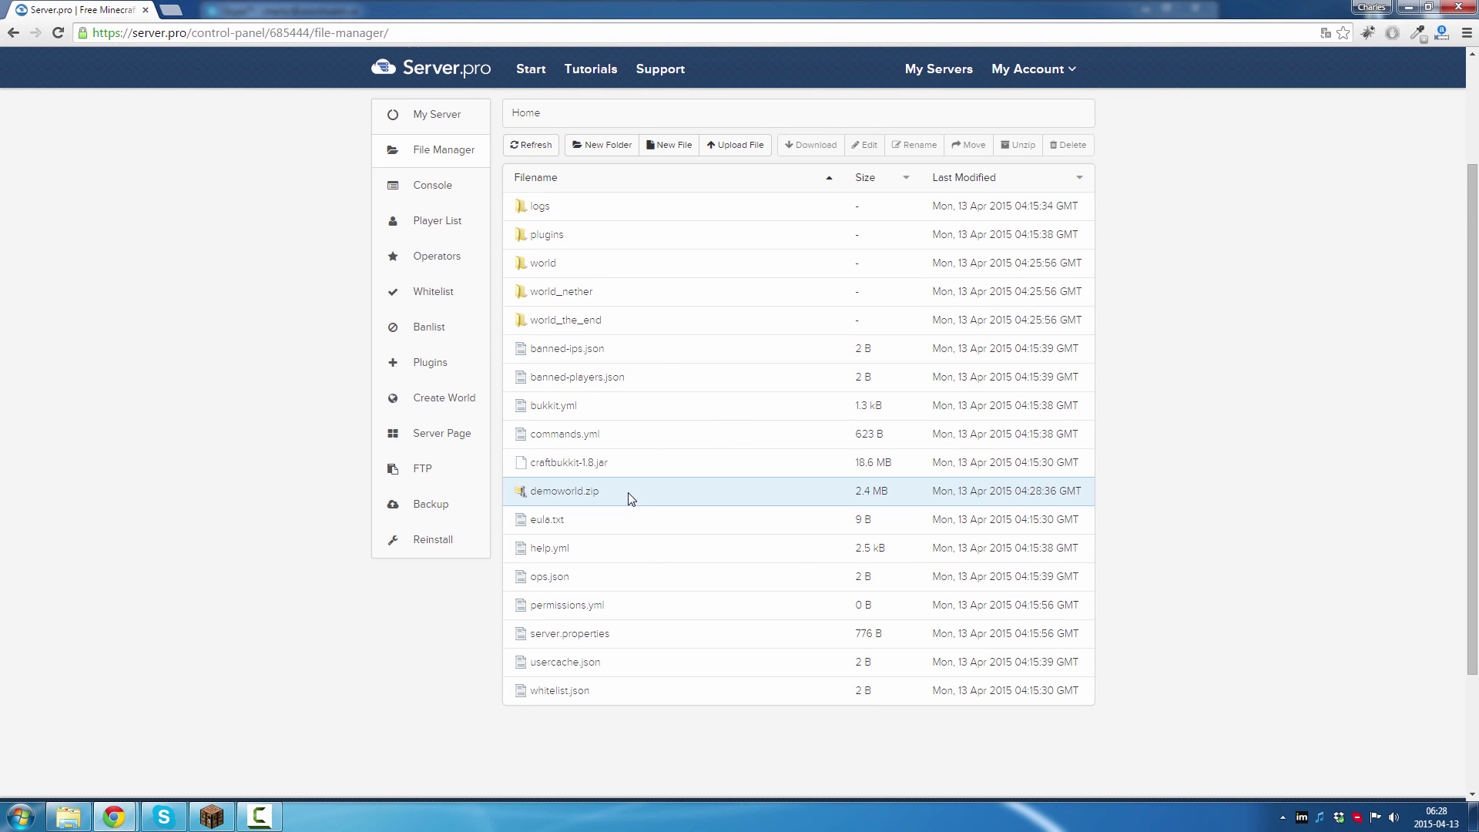
{"action": "left_click", "coordinate": [1024, 150]}
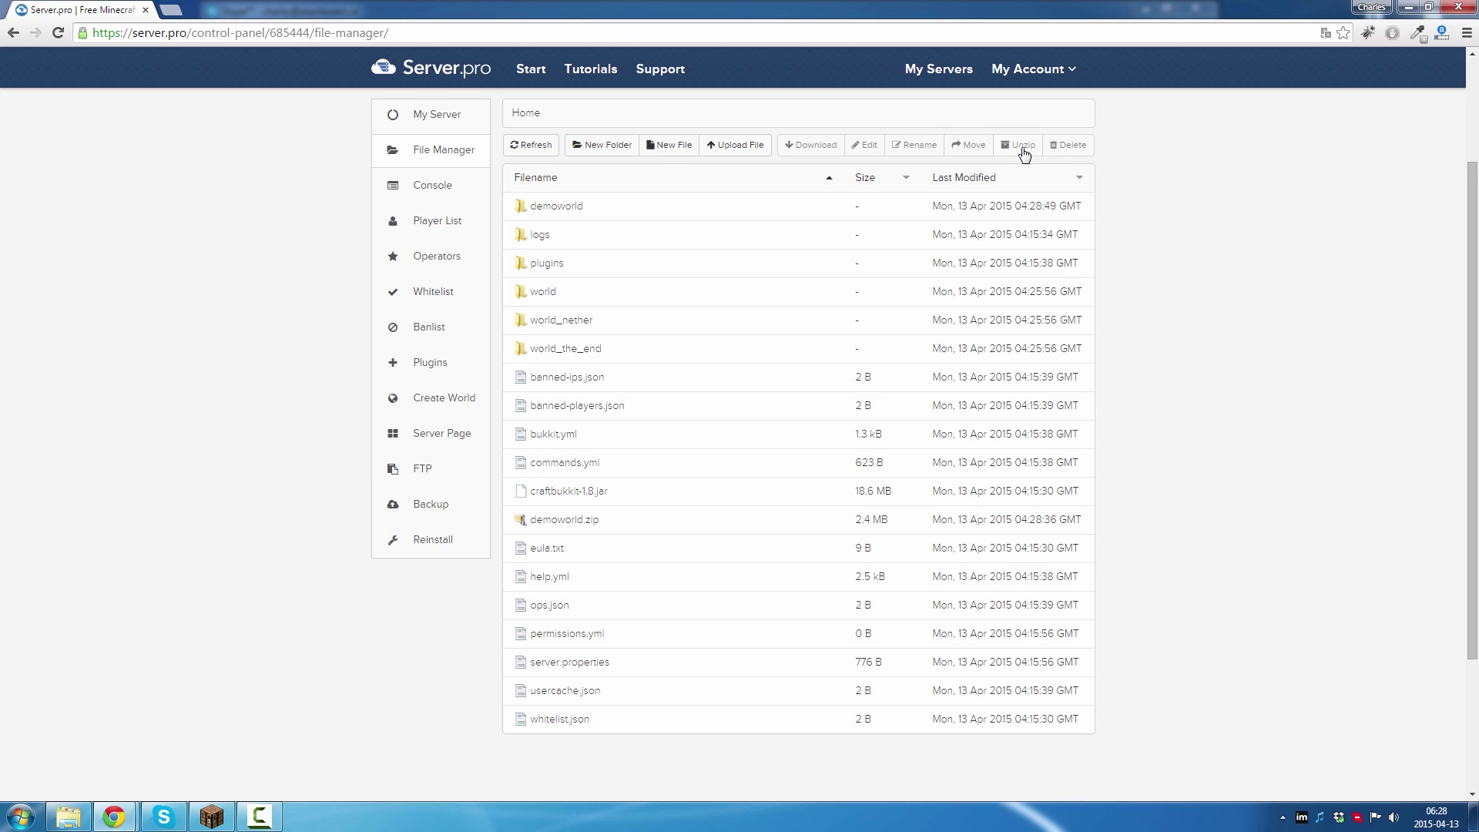
{"action": "left_click", "coordinate": [574, 215]}
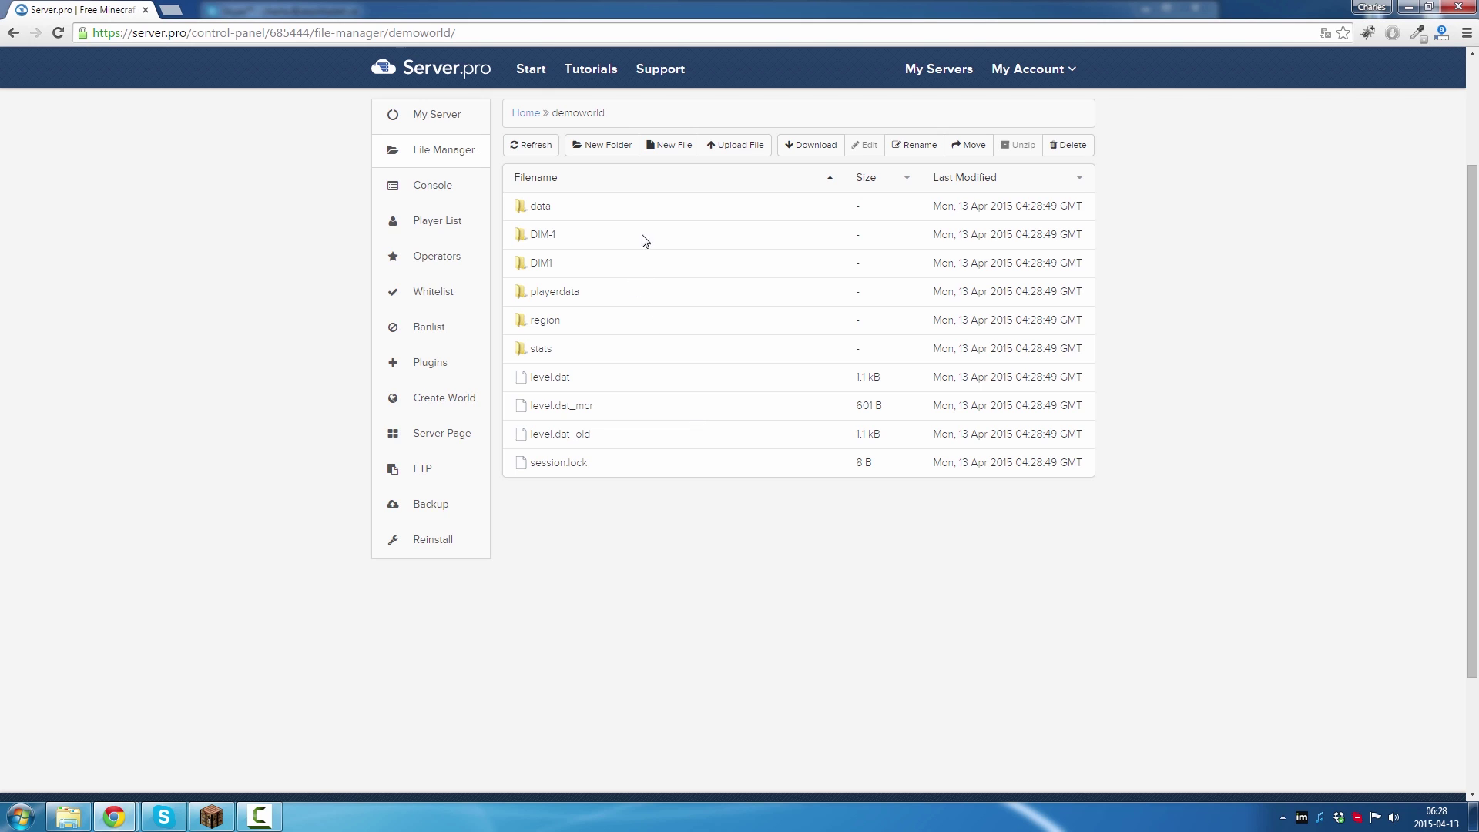
Change the server's Level Name from world to demoworld and Save & Restart.
{"action": "left_click", "coordinate": [451, 123]}
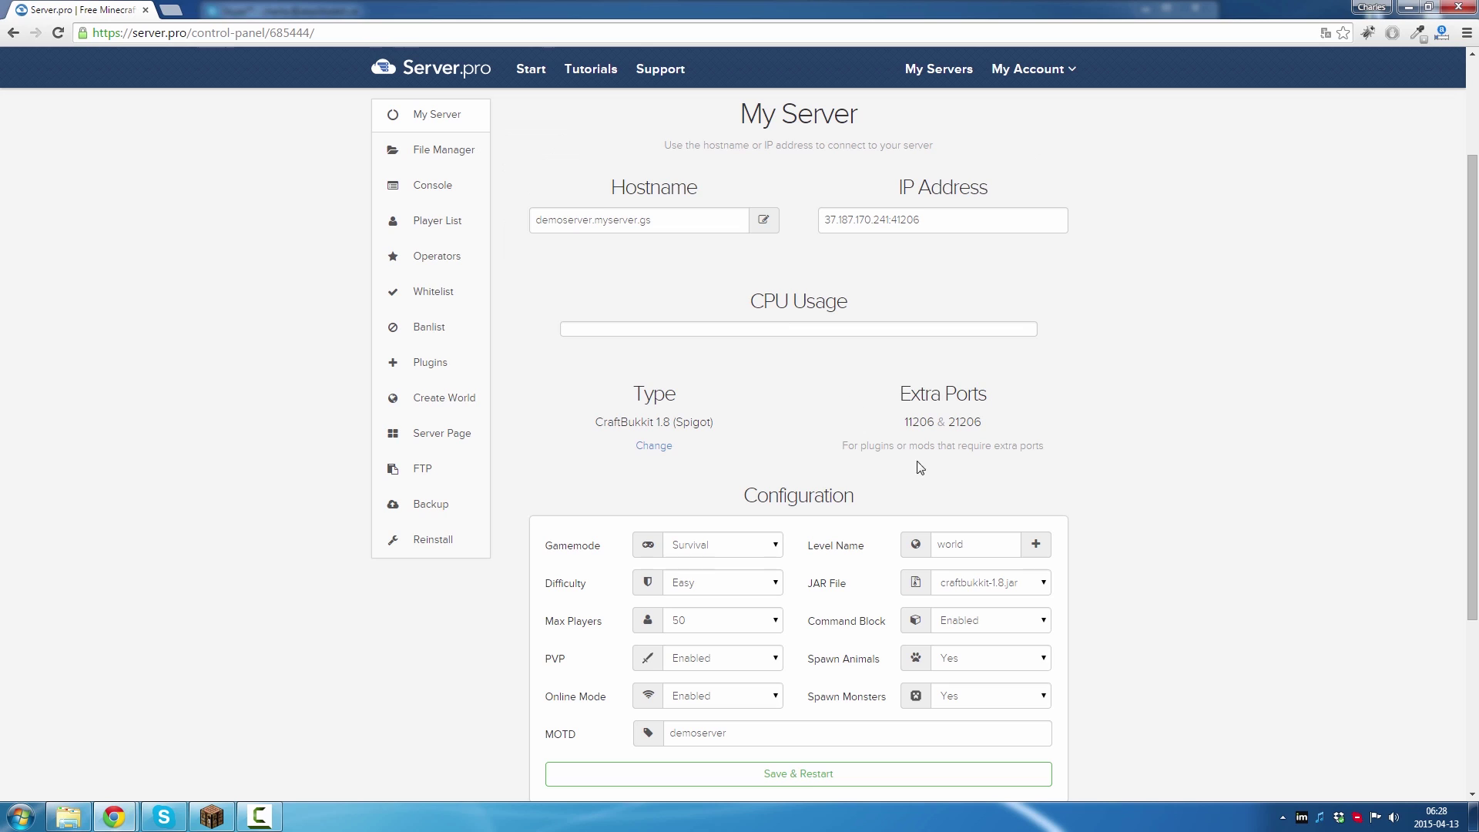
{"action": "double_click", "coordinate": [985, 546]}
{"action": "type", "text": "demo"}
{"action": "left_click", "coordinate": [824, 783]}
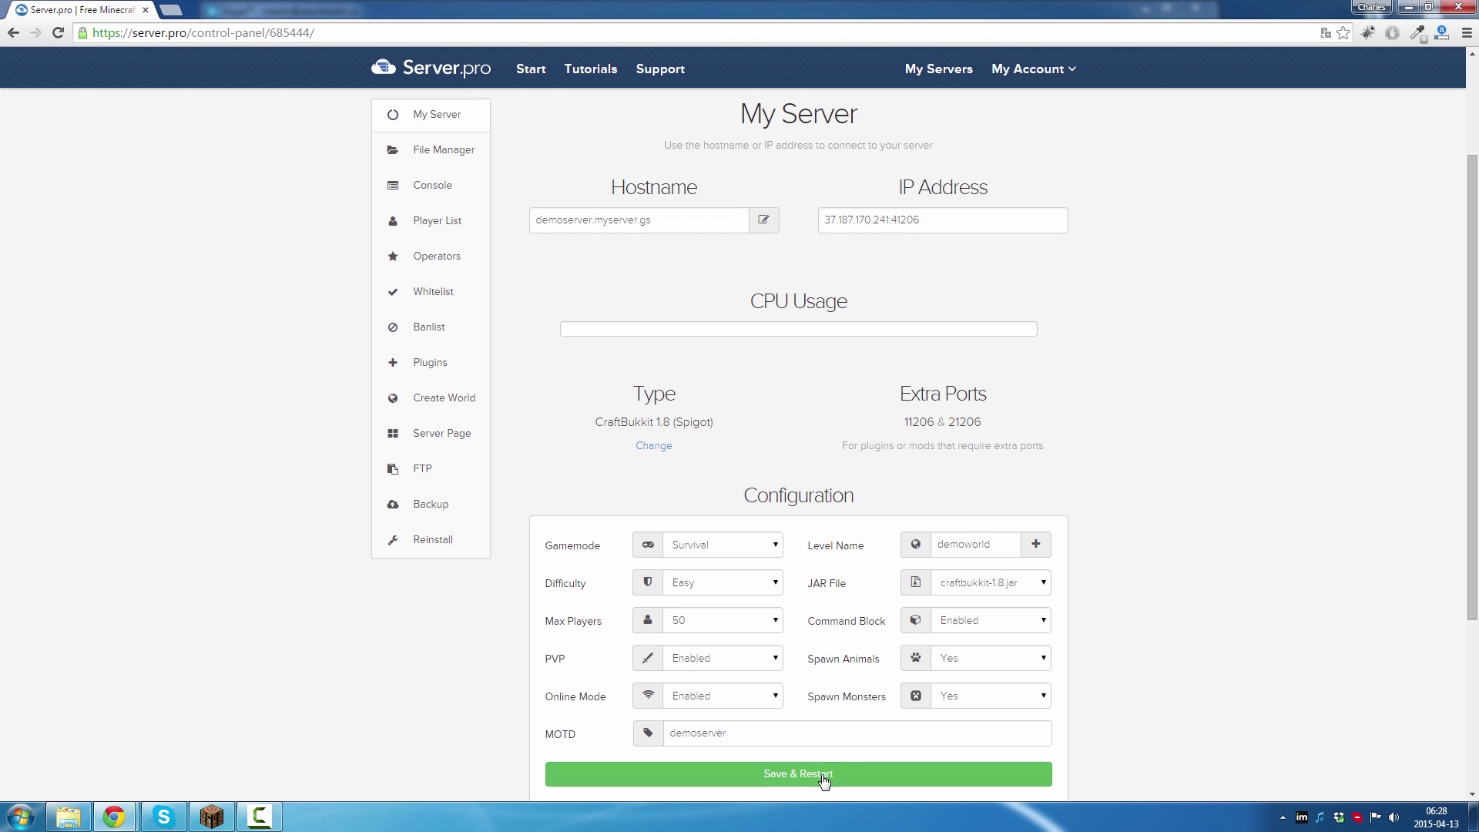
{"action": "scroll", "coordinate": [761, 437], "scroll_direction": "up", "scroll_amount": 2}
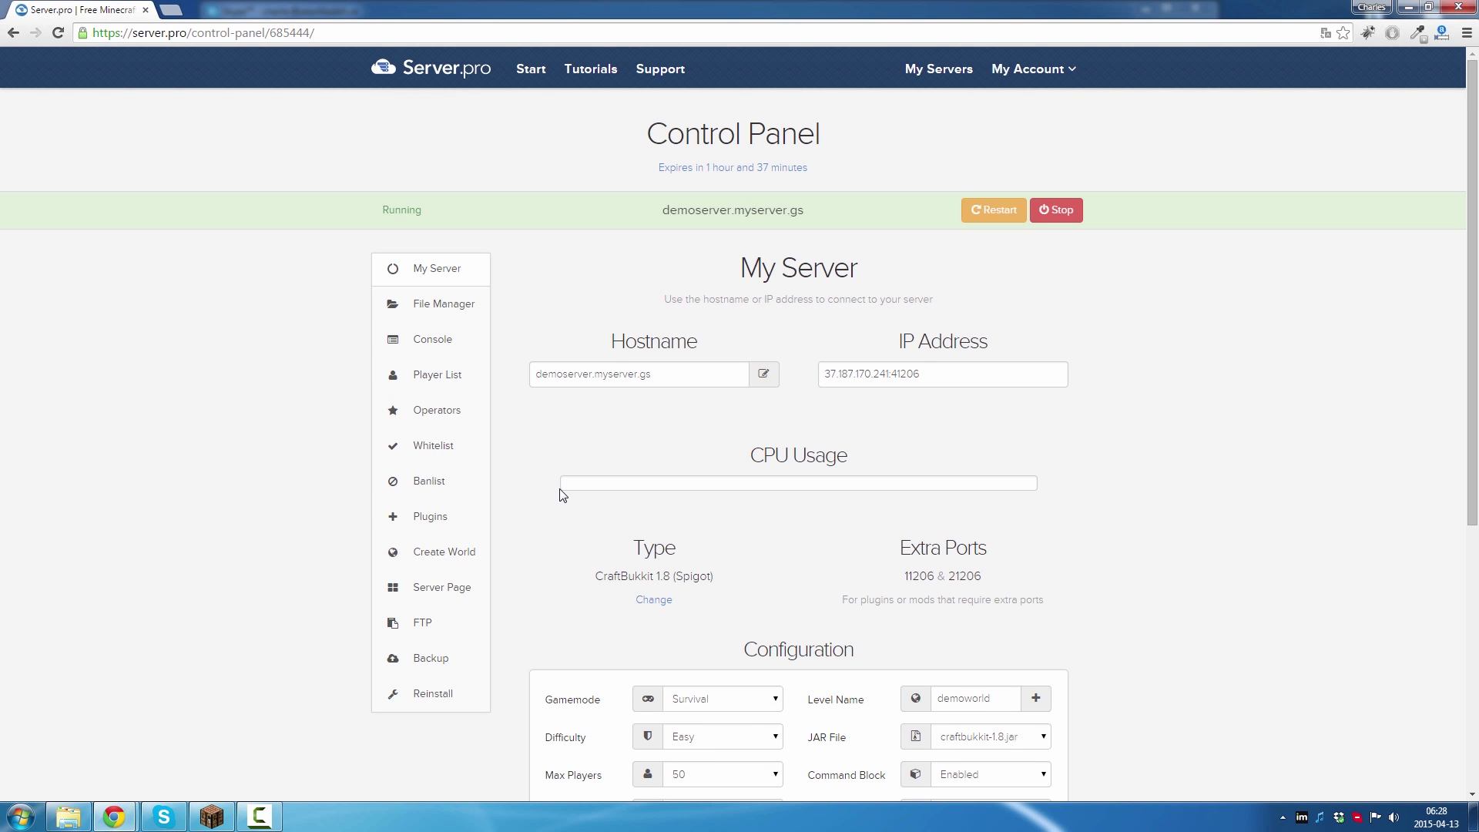
Switch to Minecraft to open its Multiplayer screen, then return to the browser.
{"action": "left_click", "coordinate": [229, 810]}
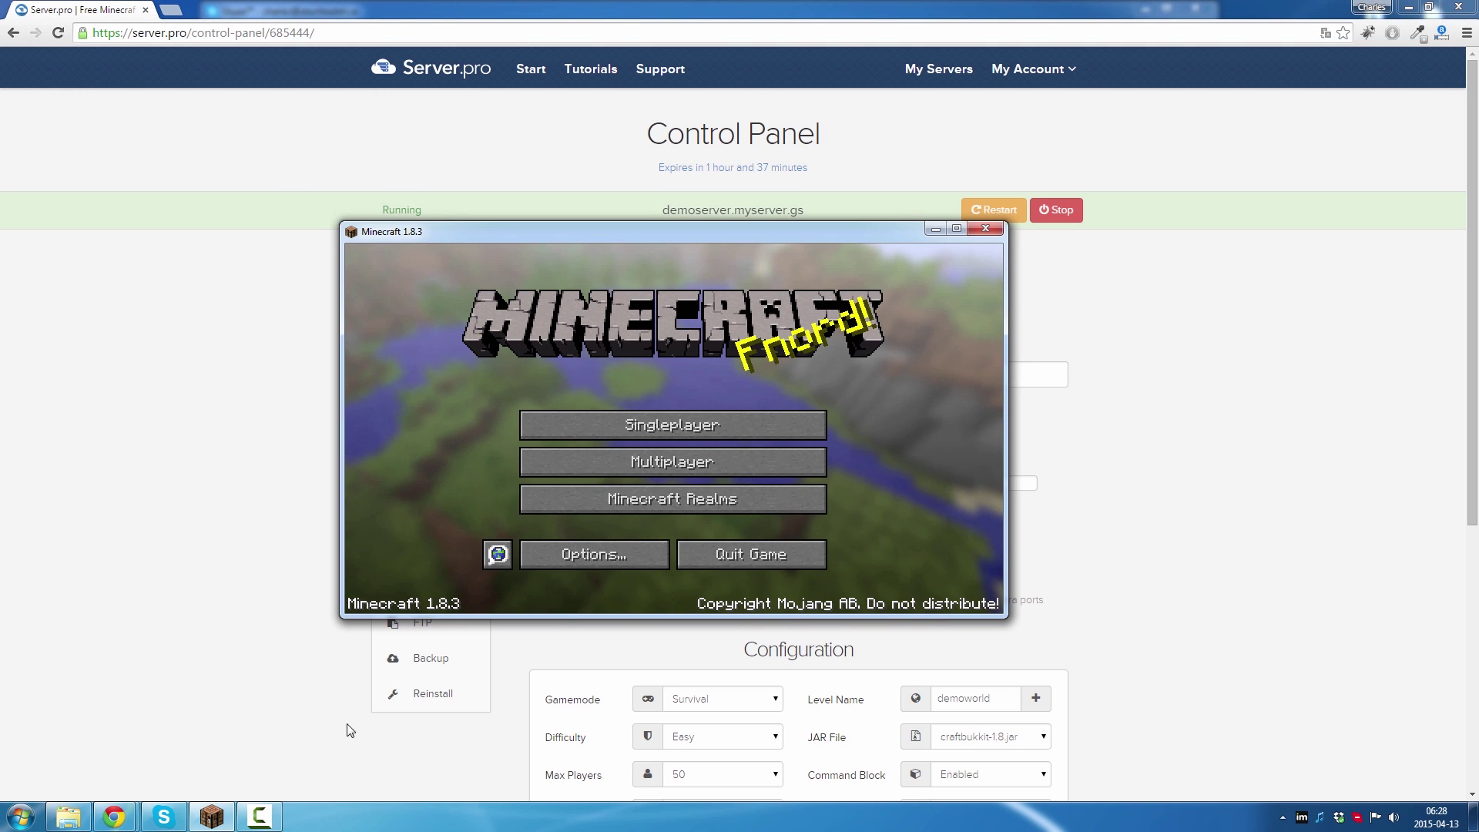
{"action": "left_click", "coordinate": [669, 461]}
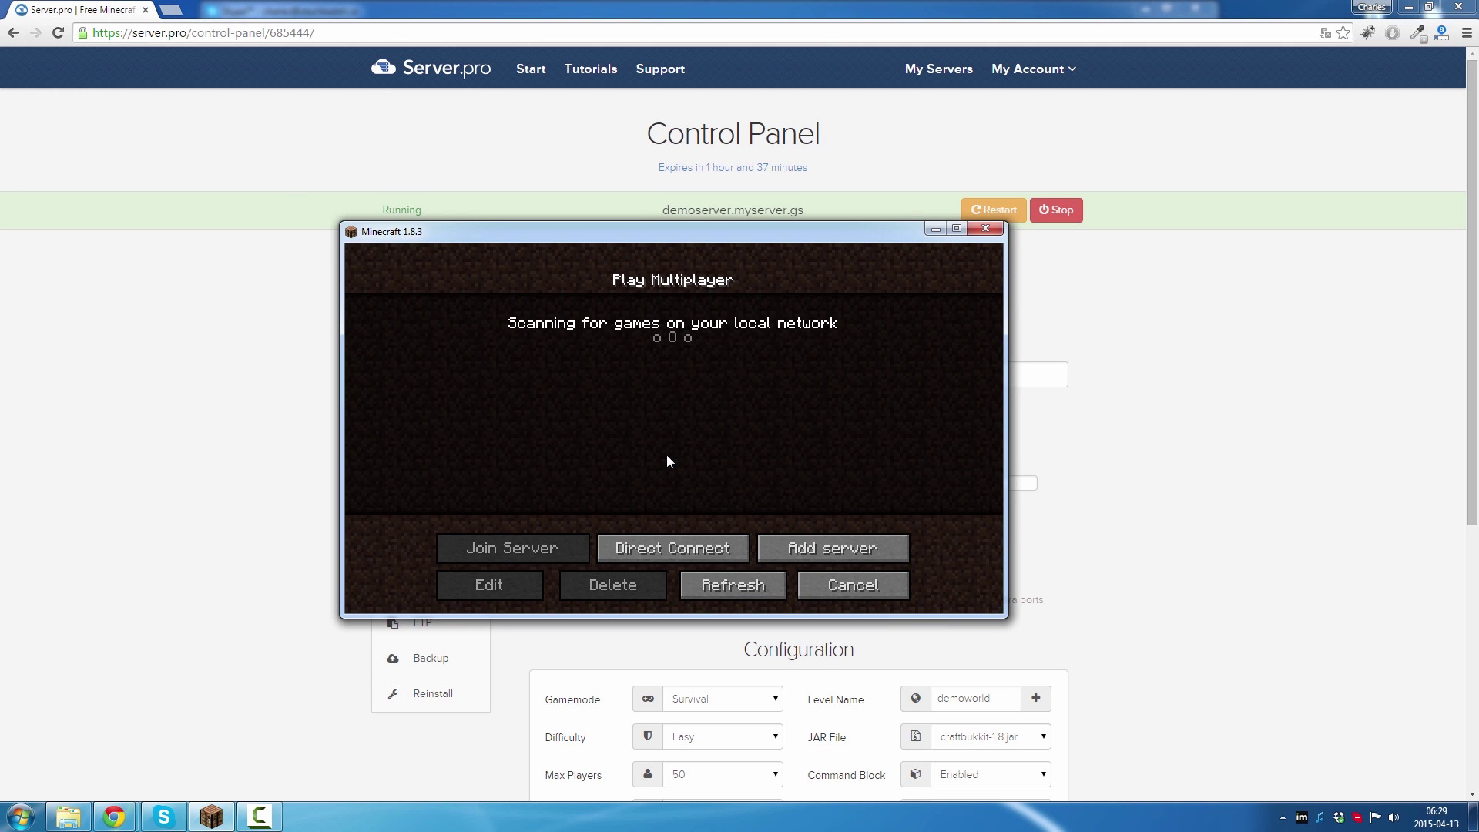
{"action": "left_click", "coordinate": [312, 436]}
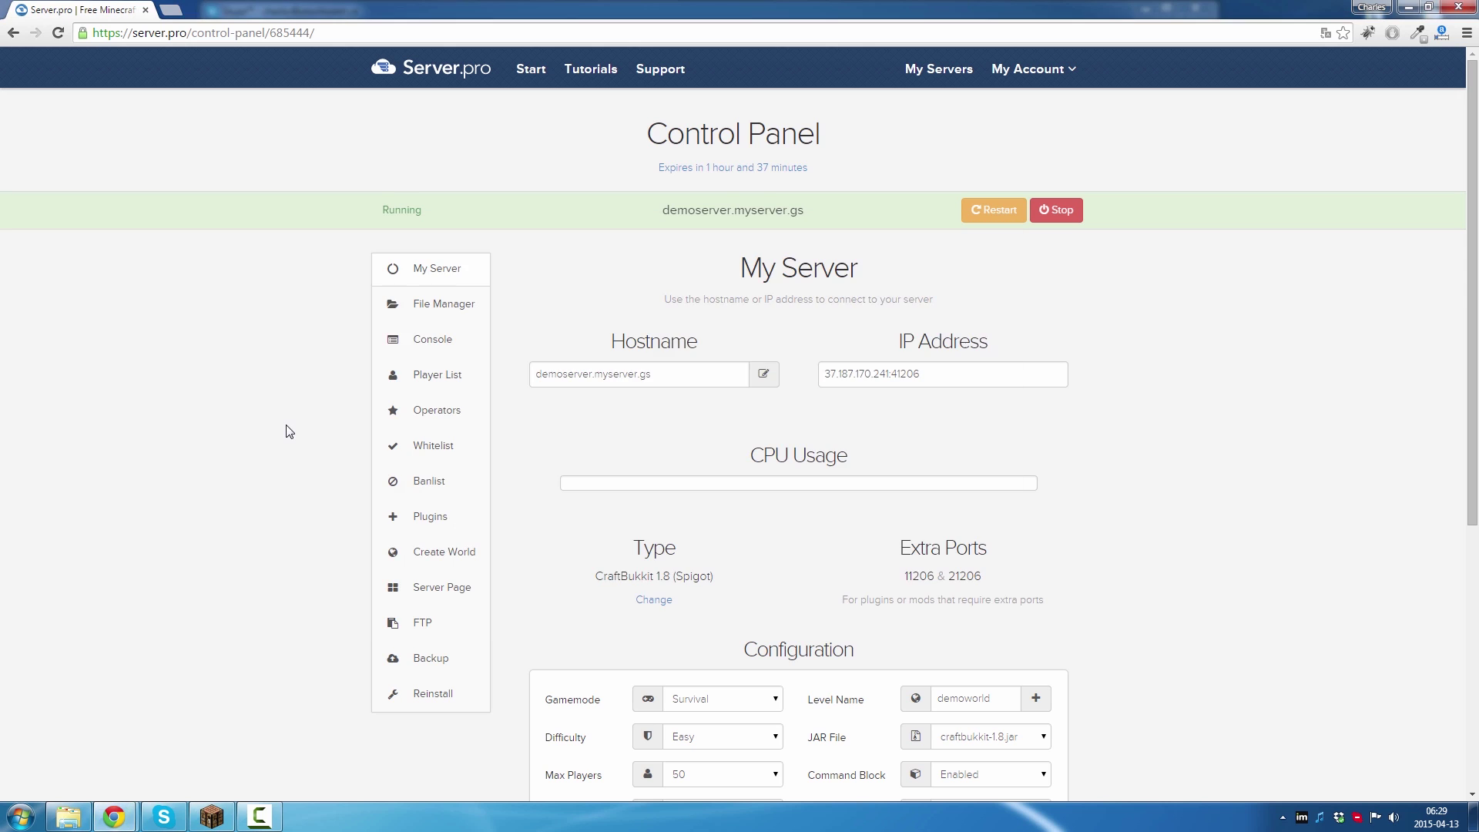
Check the console log for the demoworld level loading and the Success! line, then return to My Server.
{"action": "left_click", "coordinate": [468, 348]}
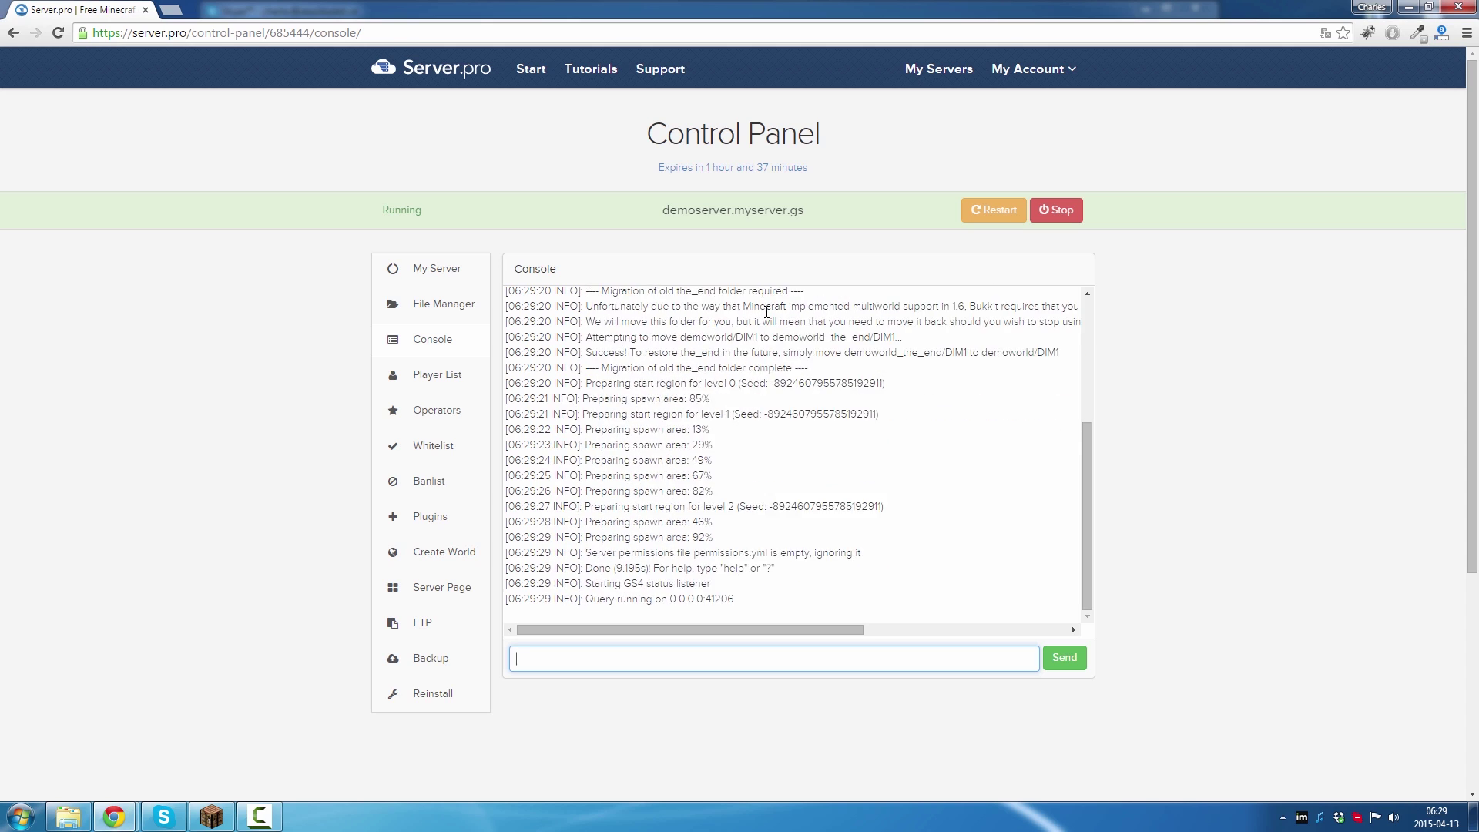
{"action": "left_click_drag", "start_coordinate": [591, 353], "coordinate": [738, 354]}
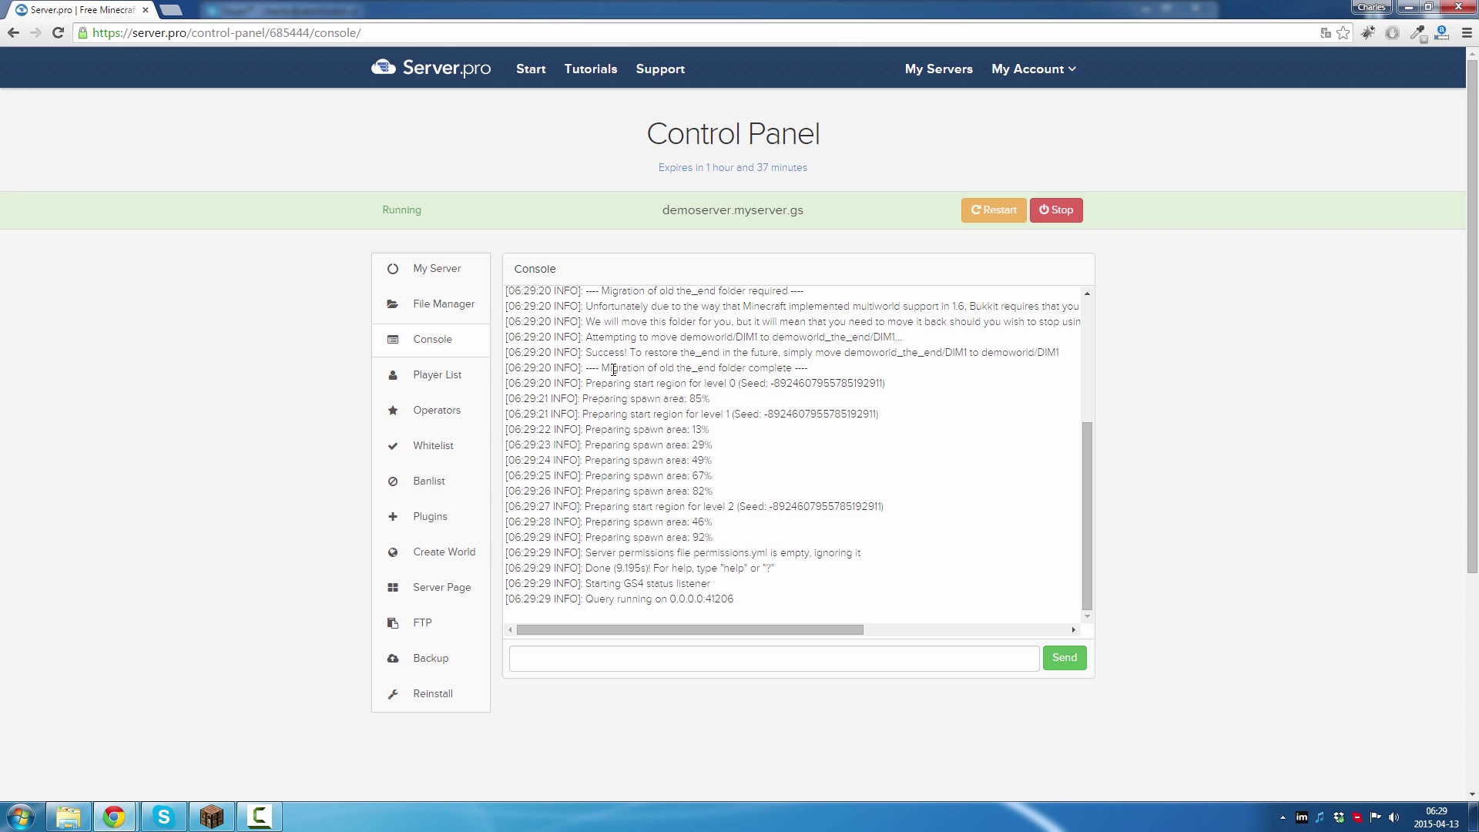
{"action": "left_click_drag", "start_coordinate": [600, 354], "coordinate": [786, 352]}
{"action": "scroll", "coordinate": [788, 407], "scroll_direction": "up", "scroll_amount": 5}
{"action": "scroll", "coordinate": [788, 406], "scroll_direction": "down", "scroll_amount": 6}
{"action": "scroll", "coordinate": [789, 408], "scroll_direction": "up", "scroll_amount": 2}
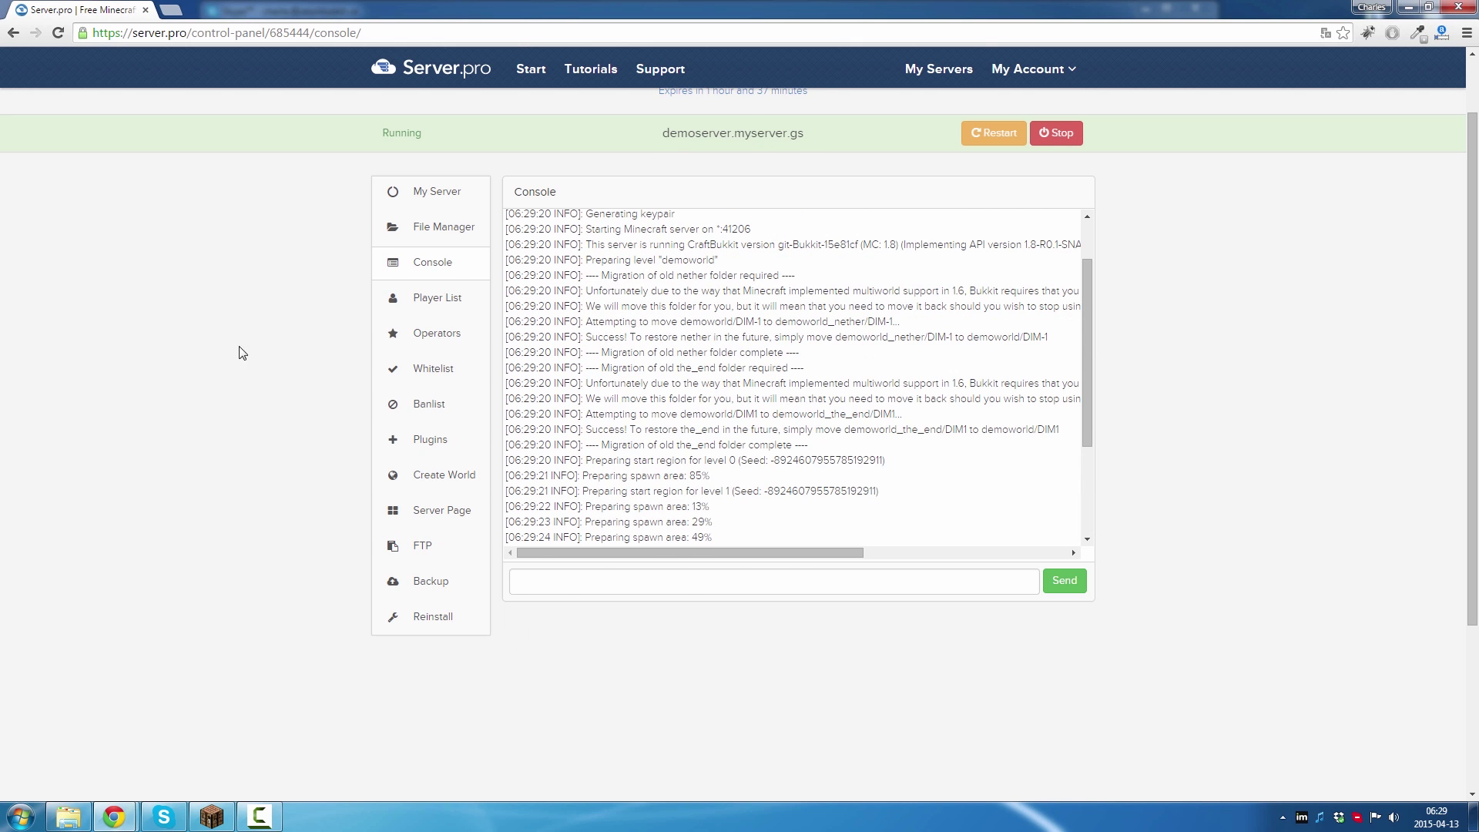
{"action": "scroll", "coordinate": [333, 366], "scroll_direction": "up", "scroll_amount": 1}
{"action": "left_click", "coordinate": [389, 268]}
Direct Connect to demoserver.myserver.gs, join, and check the online player list in demoworld.
{"action": "key", "text": "alt+Tab"}
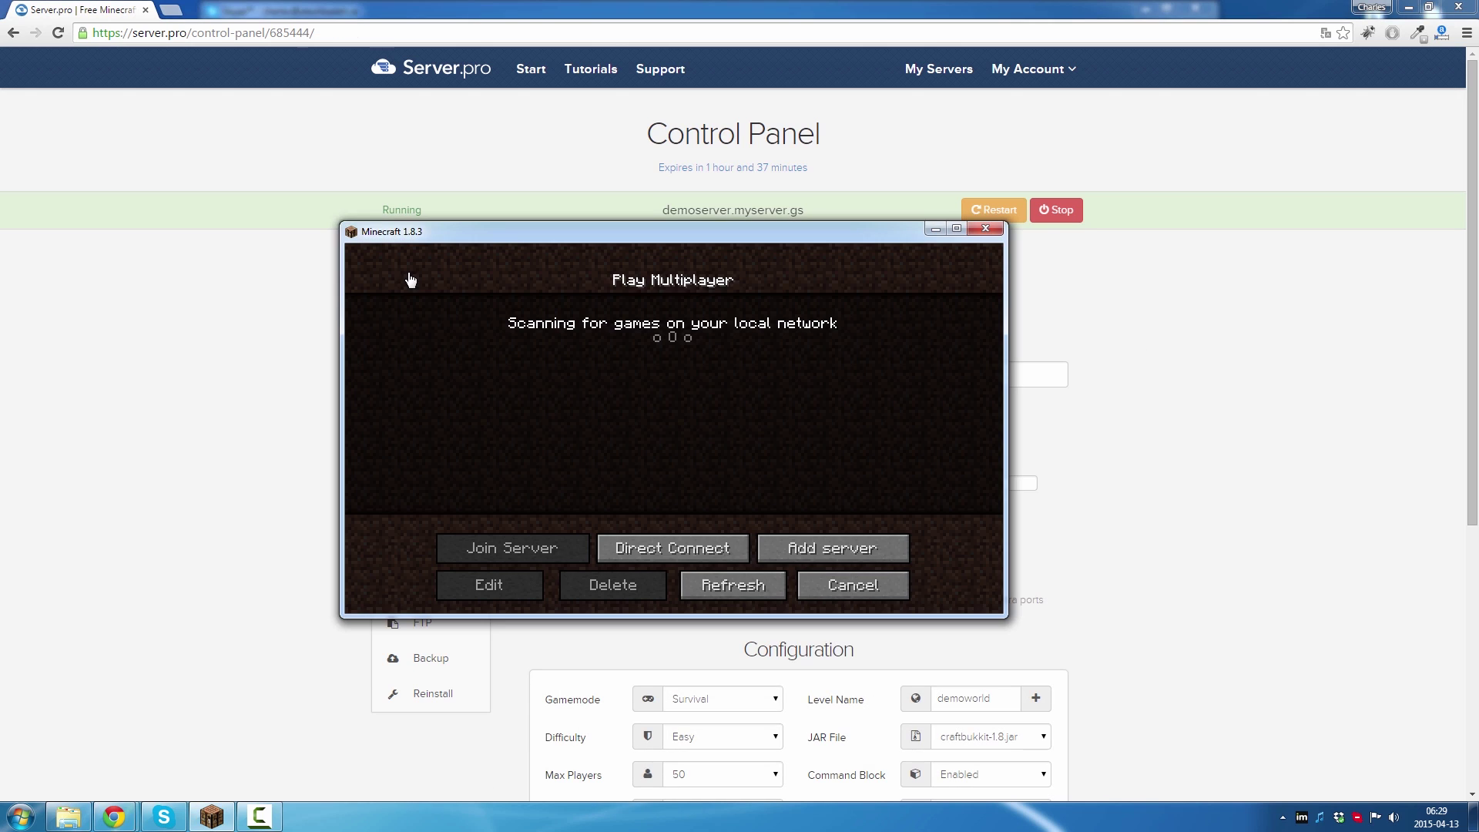
{"action": "key", "text": "alt+Tab"}
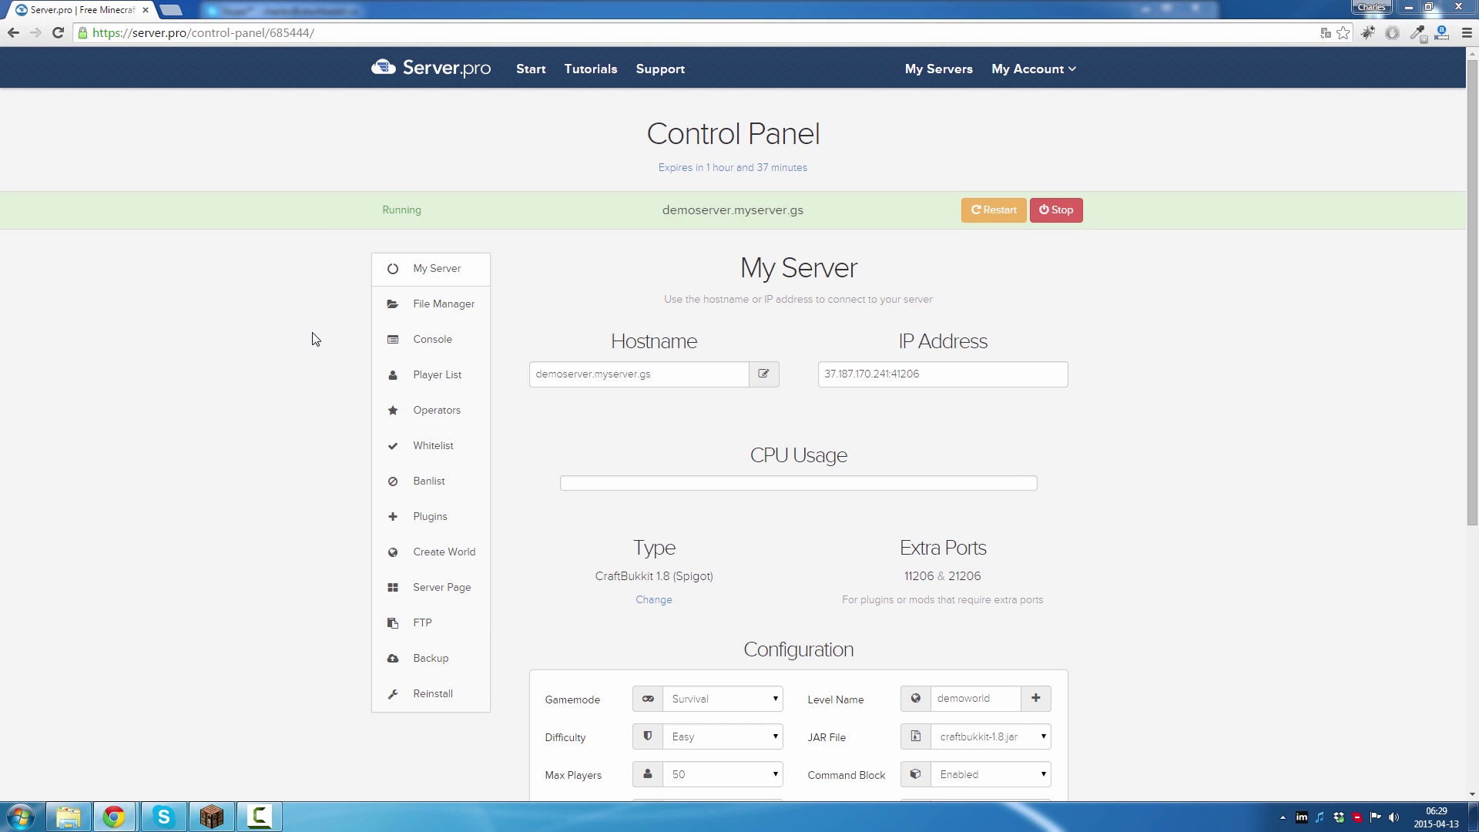
{"action": "key", "text": "alt+Tab"}
{"action": "left_click", "coordinate": [667, 547]}
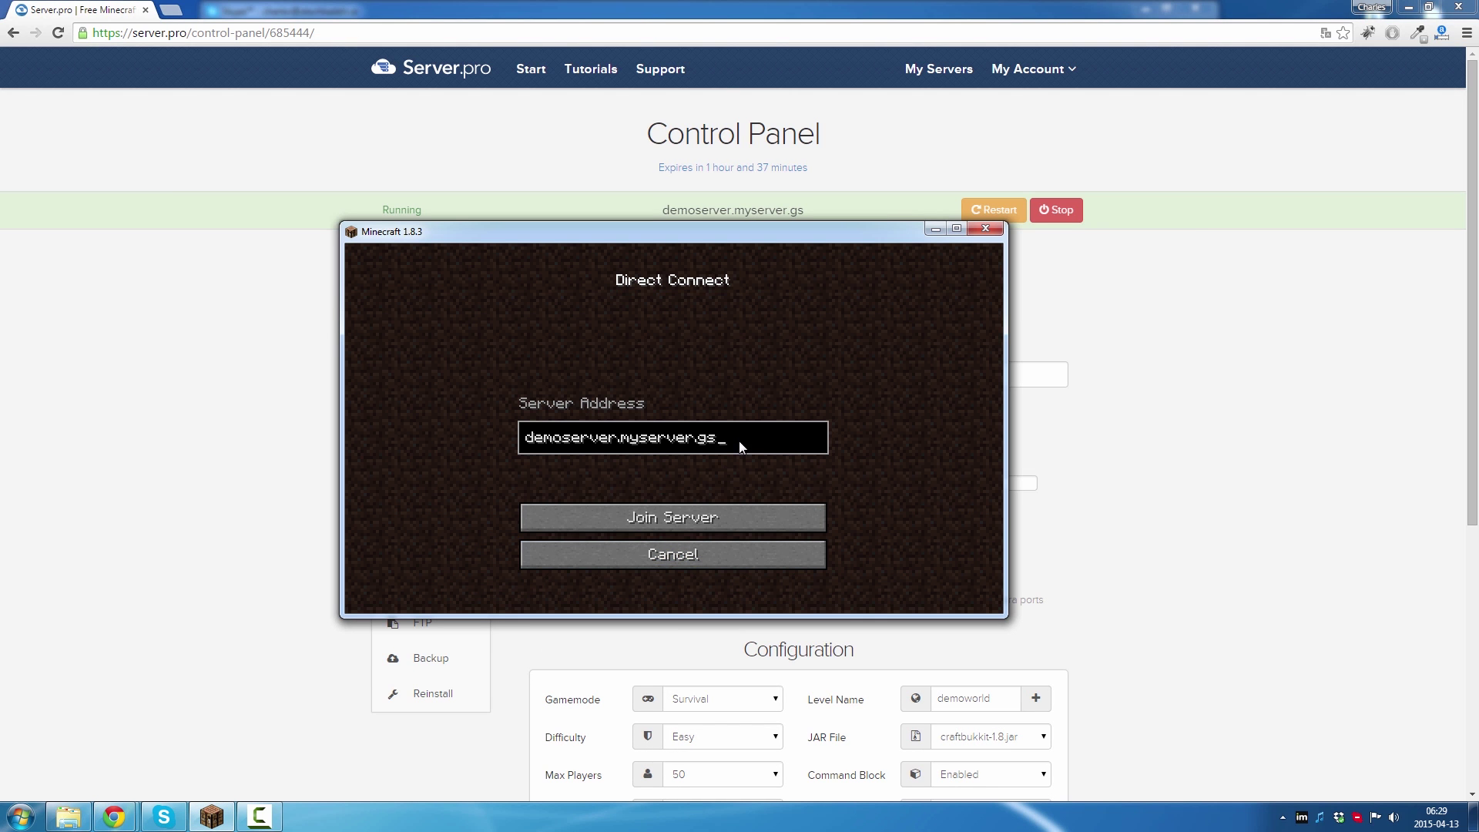
{"action": "left_click", "coordinate": [668, 520]}
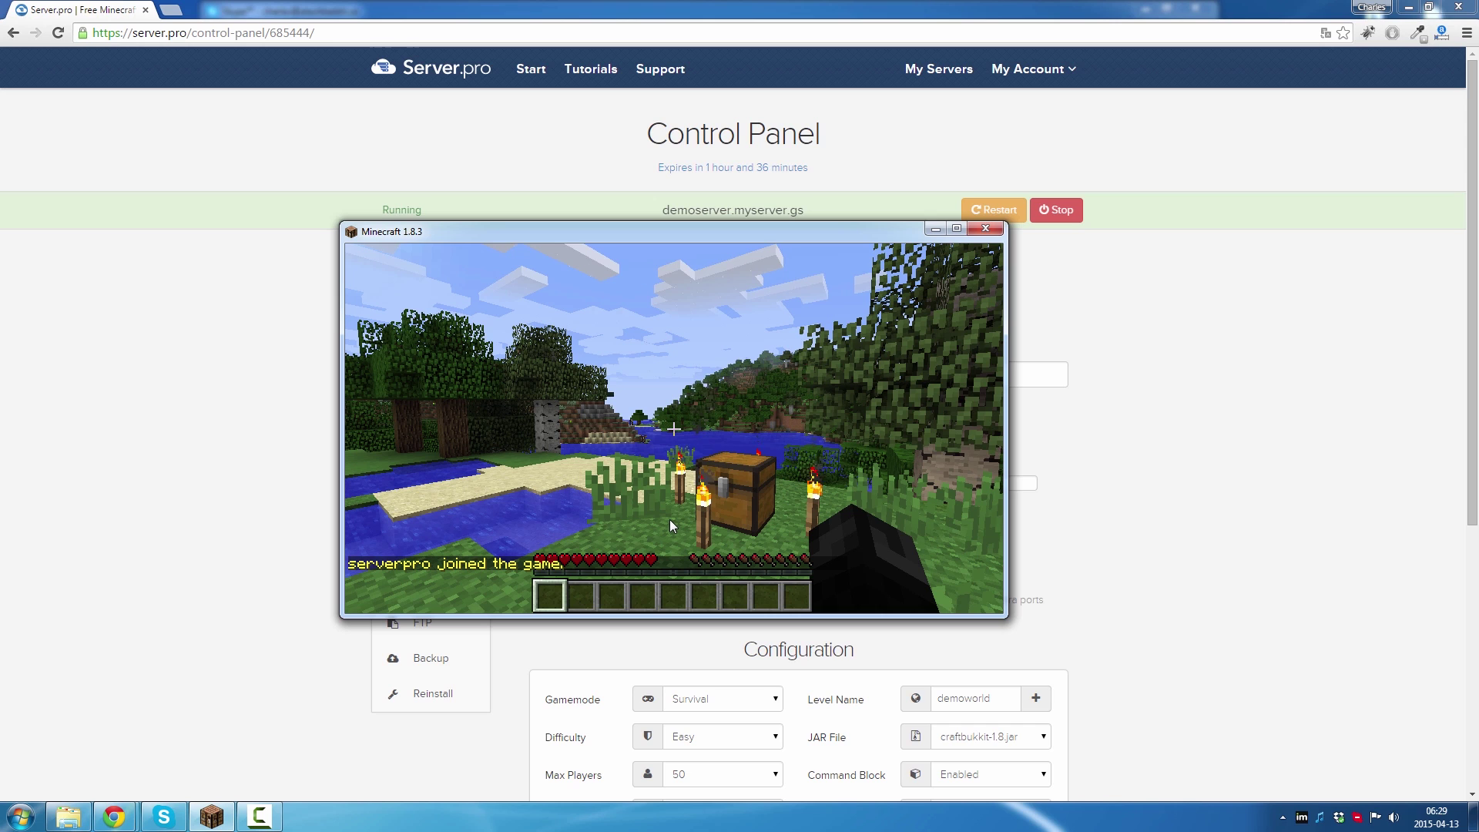
{"action": "key", "text": "Tab"}
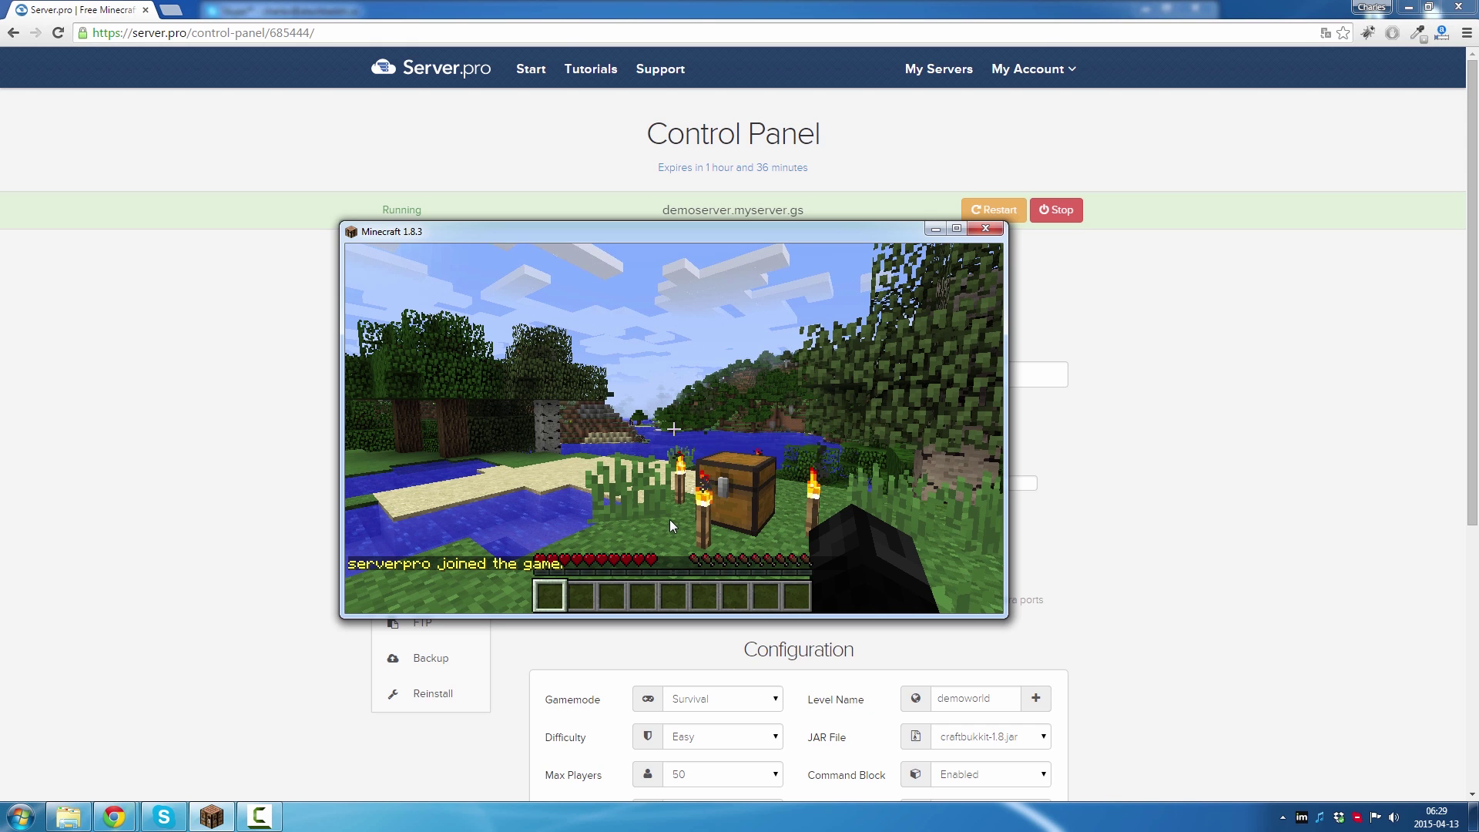
{"action": "left_click", "coordinate": [669, 519]}
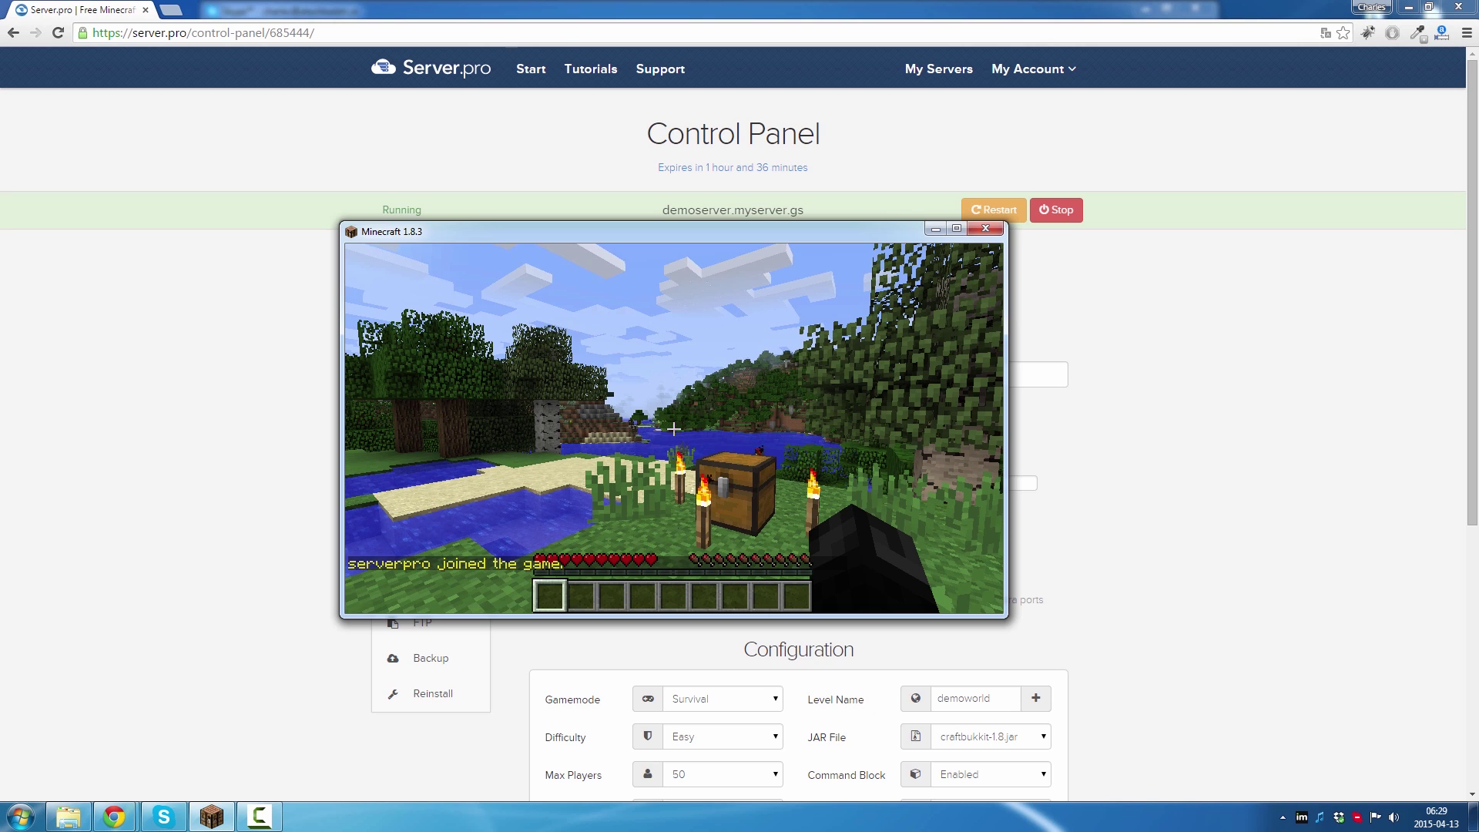